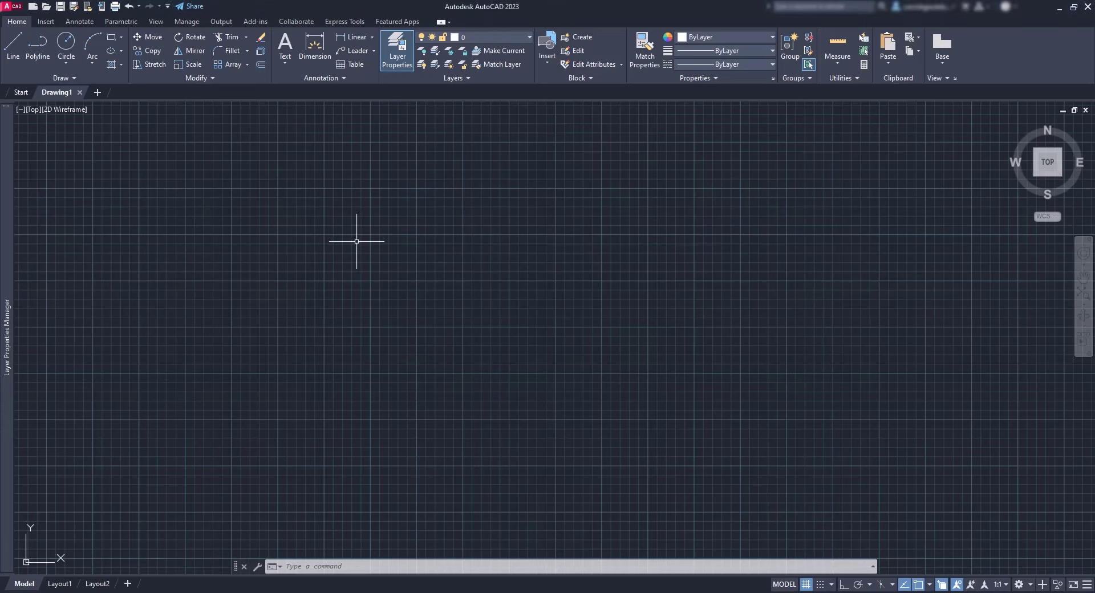
- Browse the Installed Sample Files folder from the application menu's Open > Sample Files
click(16, 8)
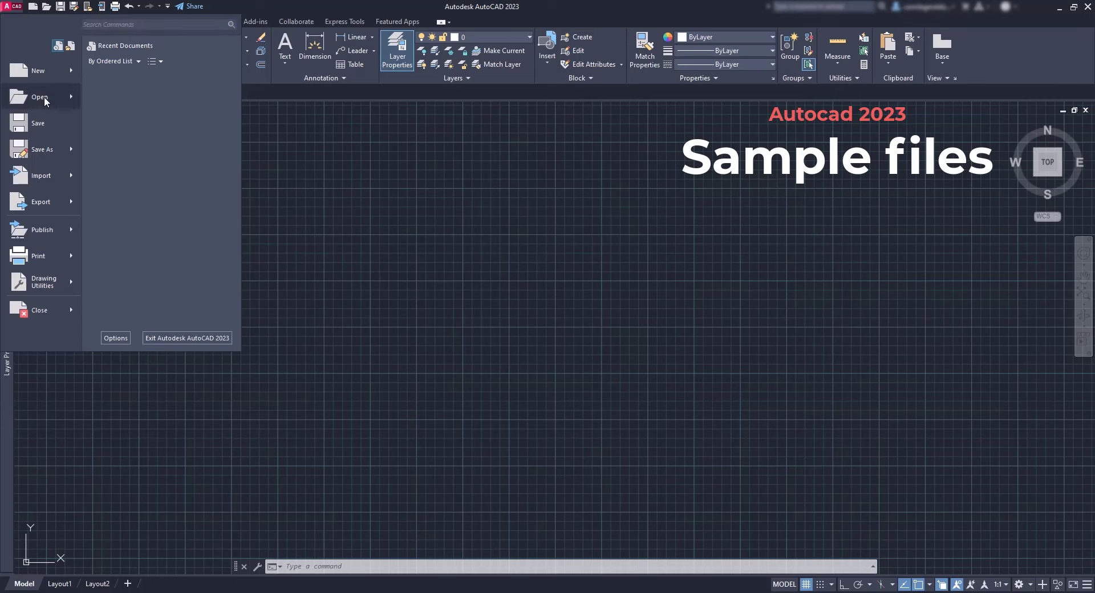
mouse_move(46, 101)
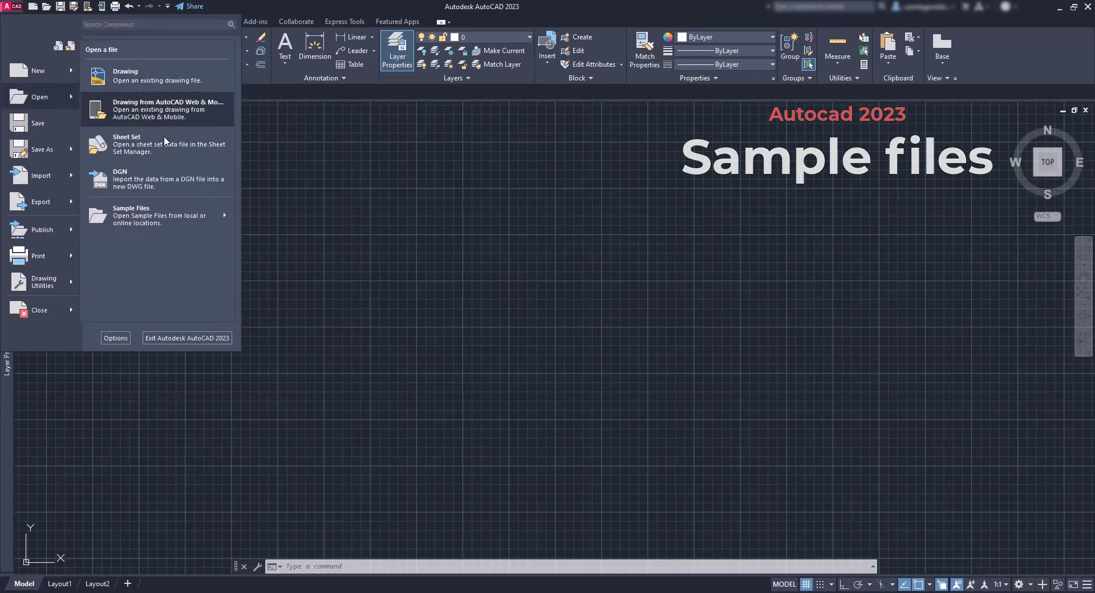
mouse_move(180, 217)
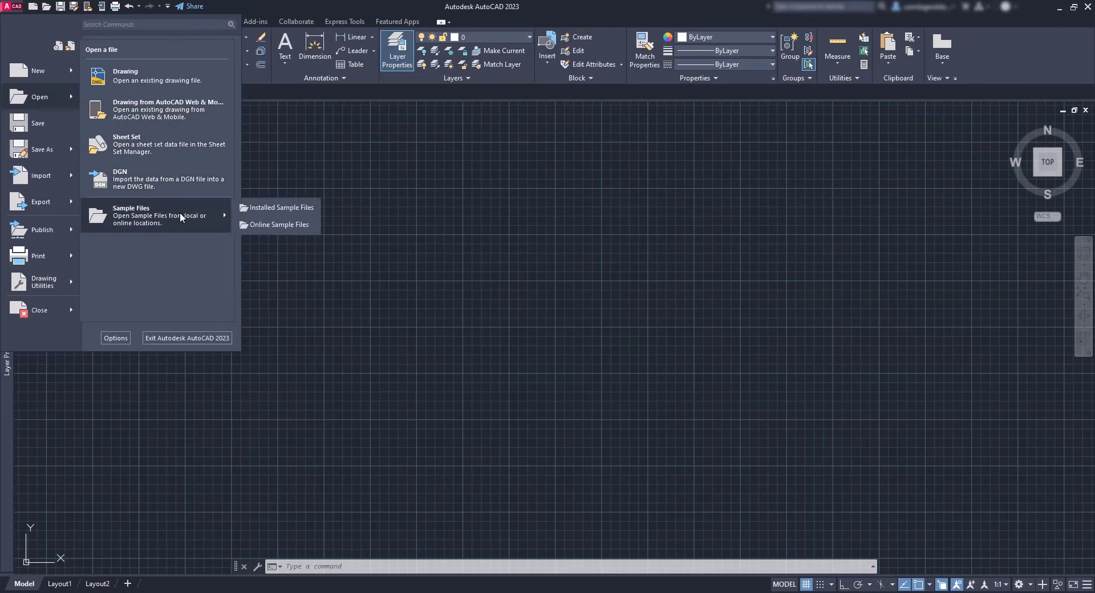
click(274, 208)
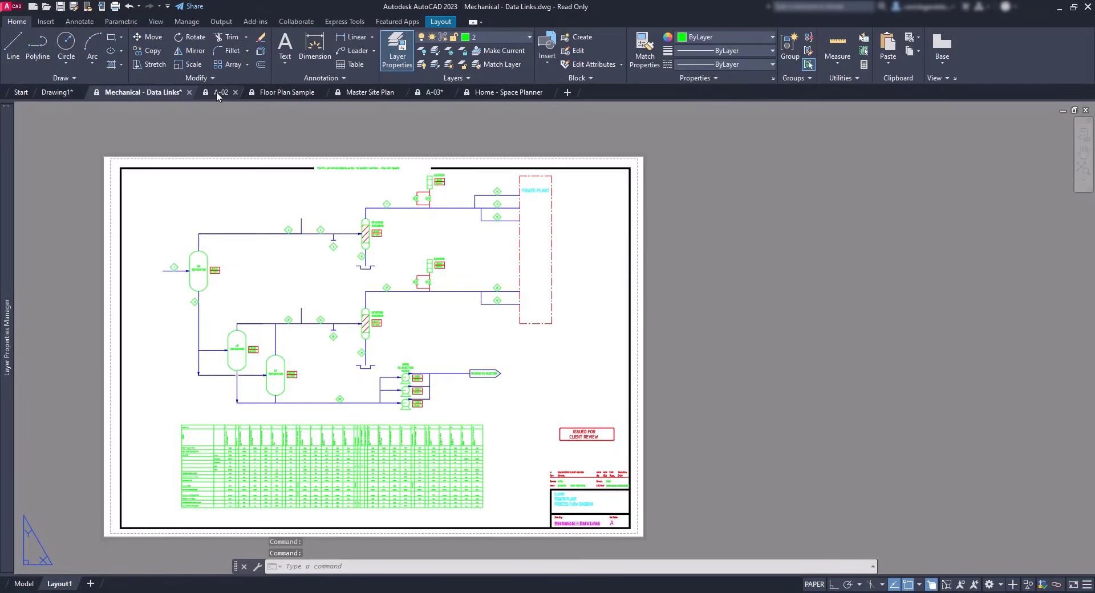
- Review the Floor Plan Sample, Master Site Plan and Space Planner drawings, panning the space planner
click(280, 92)
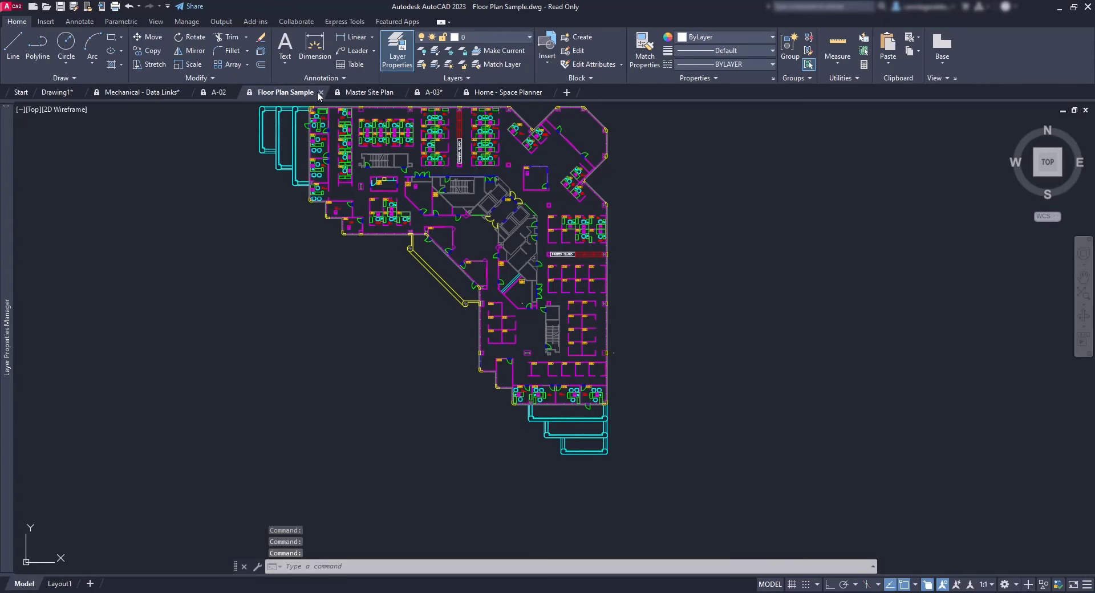
click(368, 91)
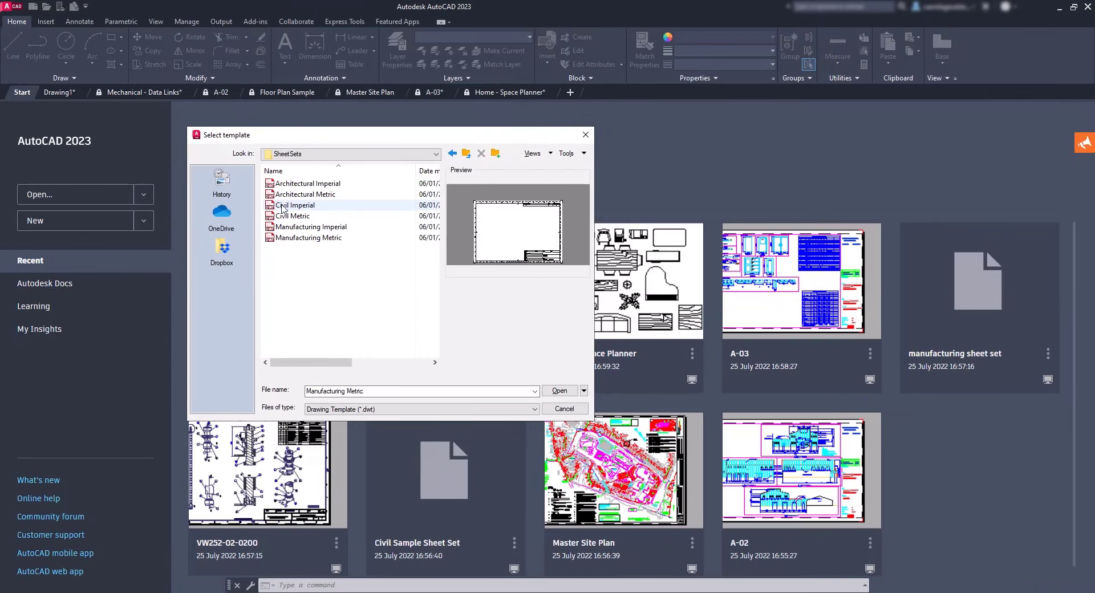
click(283, 207)
double_click(281, 206)
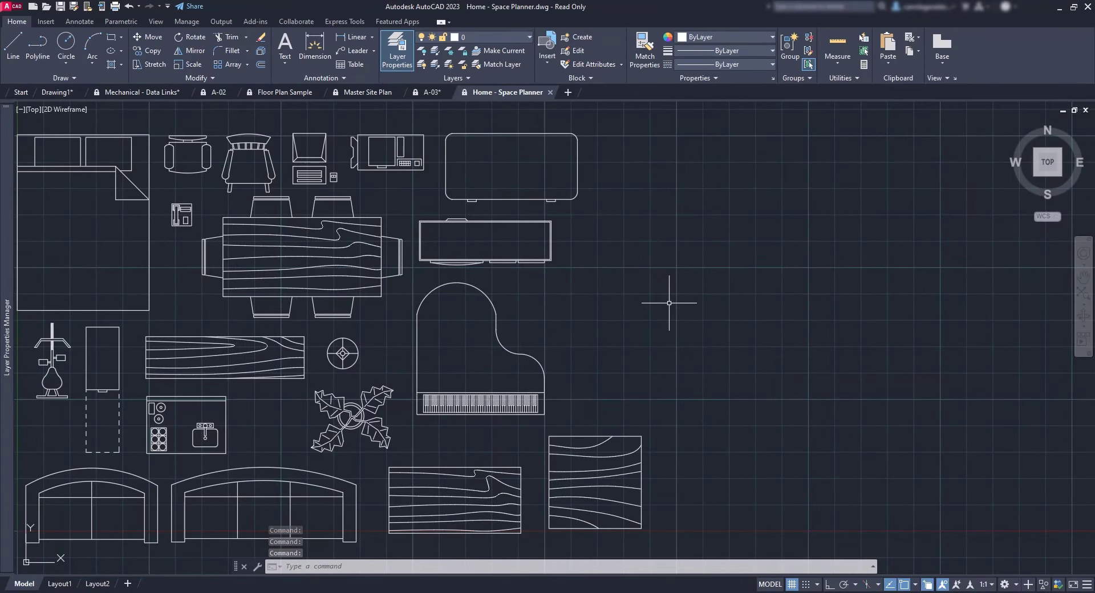
middle_drag(668, 303, 826, 293)
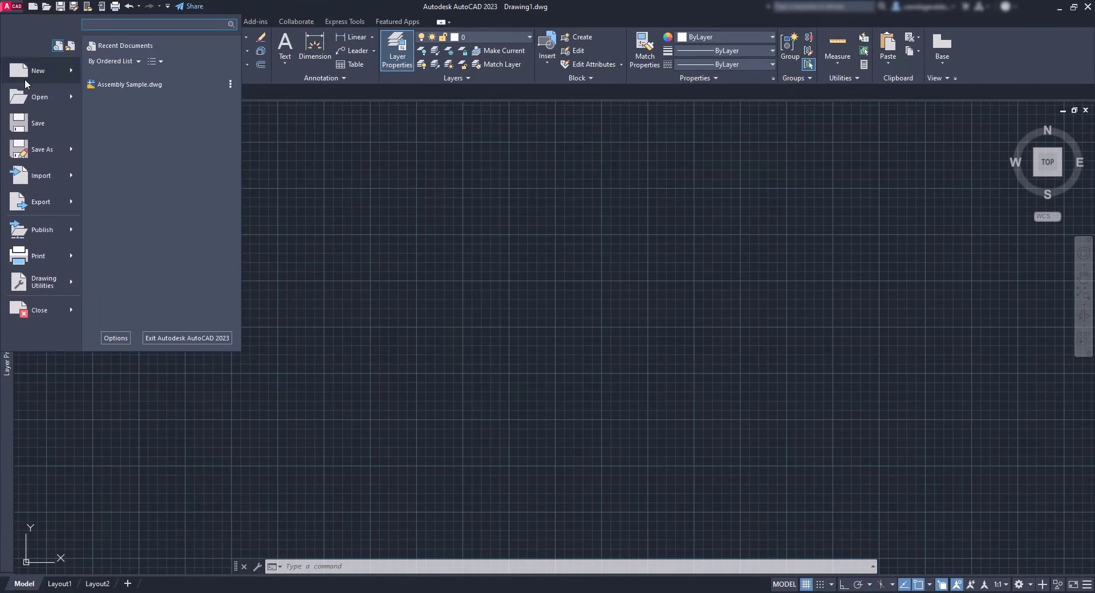
- Browse Installed Sample Files again and enter the en-us folder in Select File
mouse_move(38, 101)
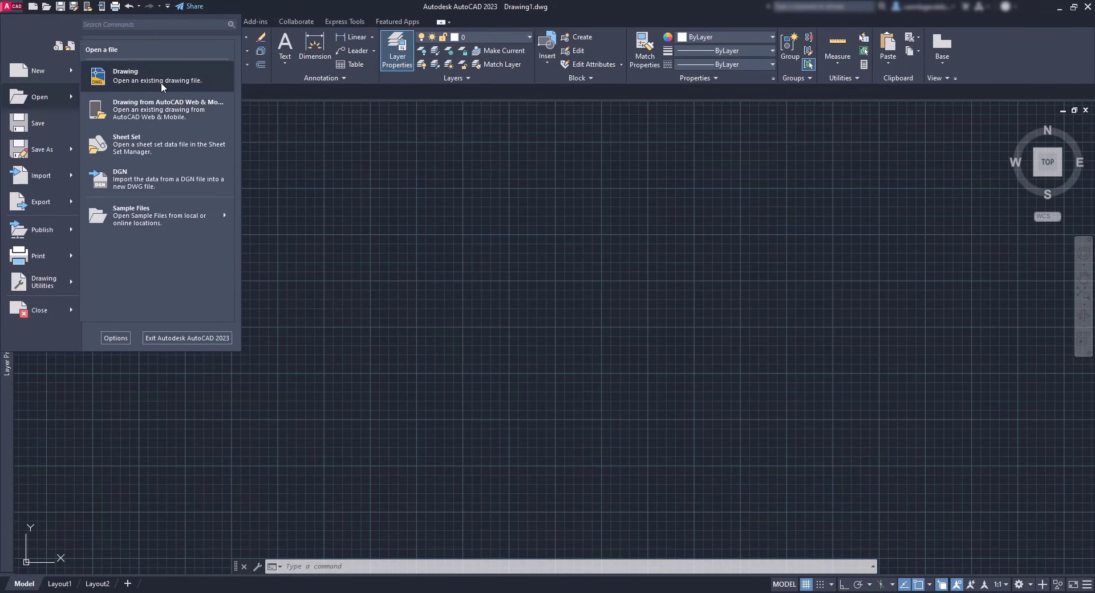
mouse_move(187, 214)
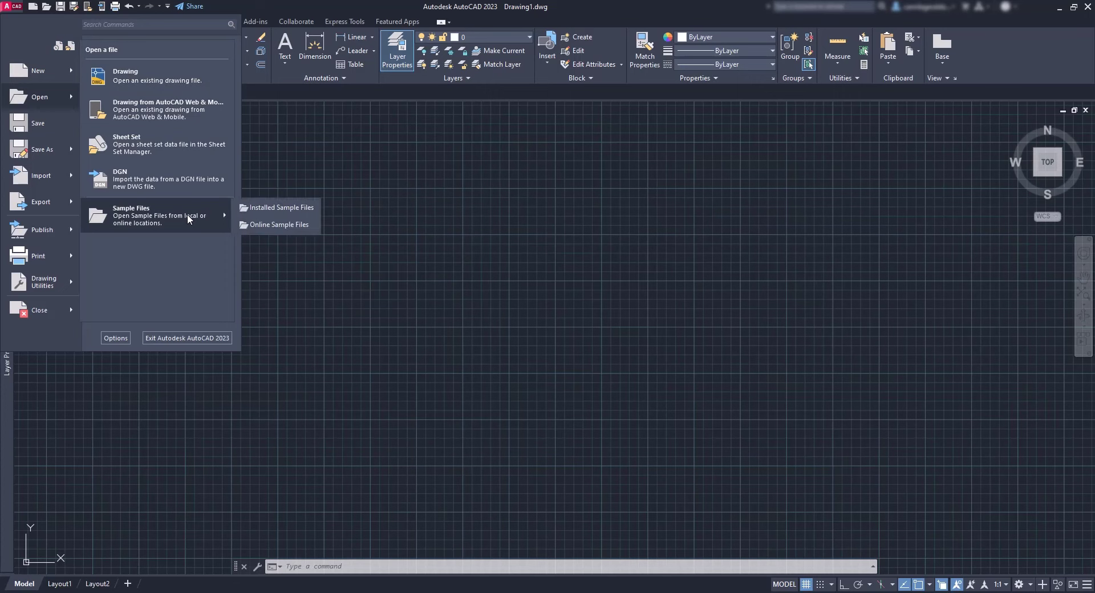
click(283, 206)
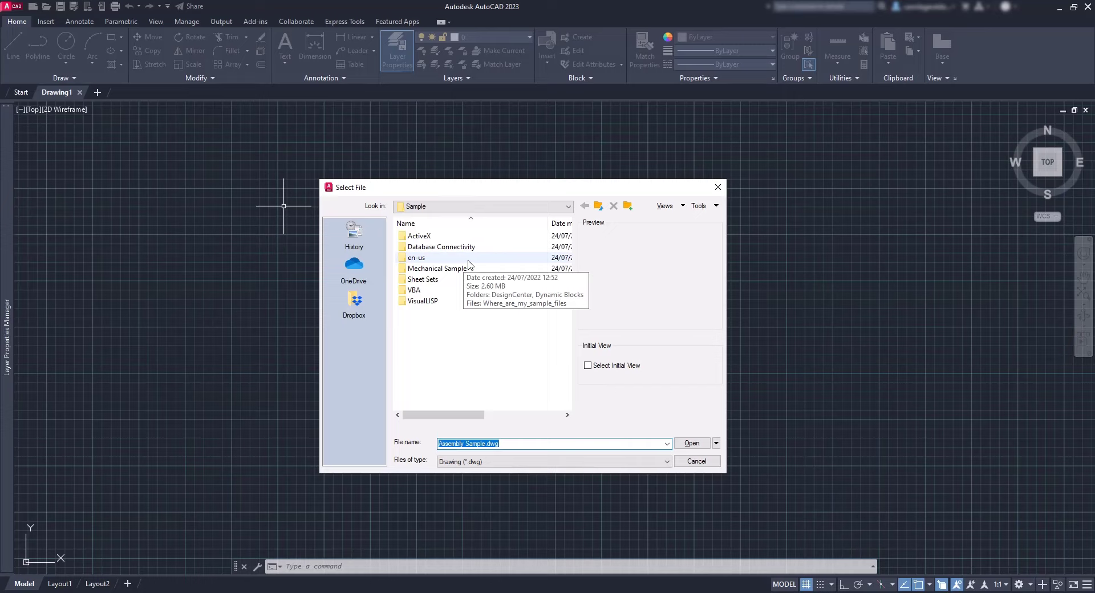
double_click(468, 259)
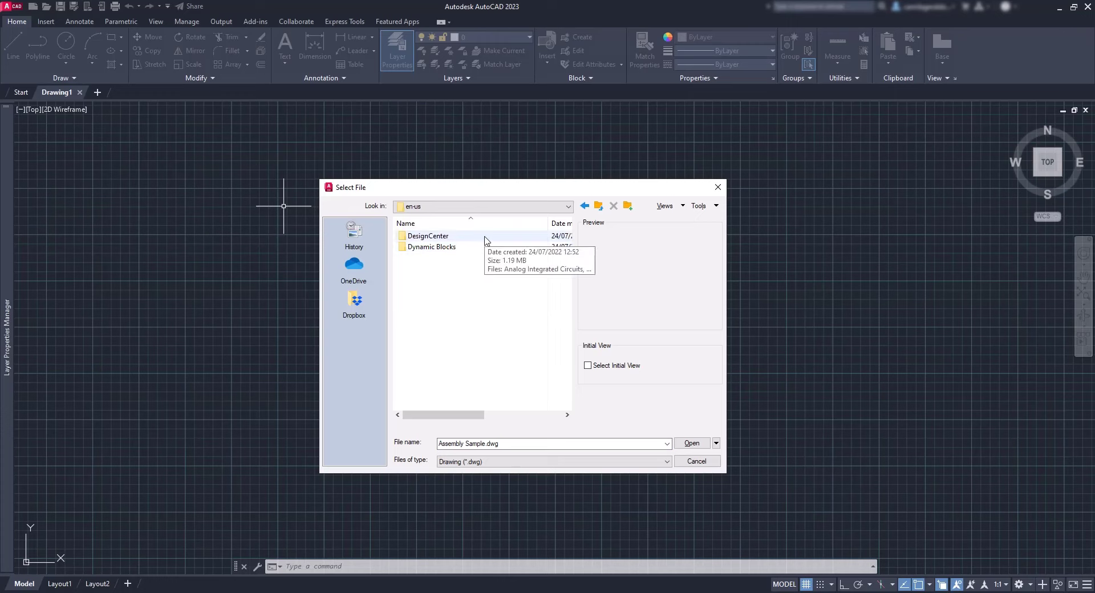
- Preview drawings in the DesignCenter sample folder and open CMOS Integrated Circuits.dwg
double_click(486, 236)
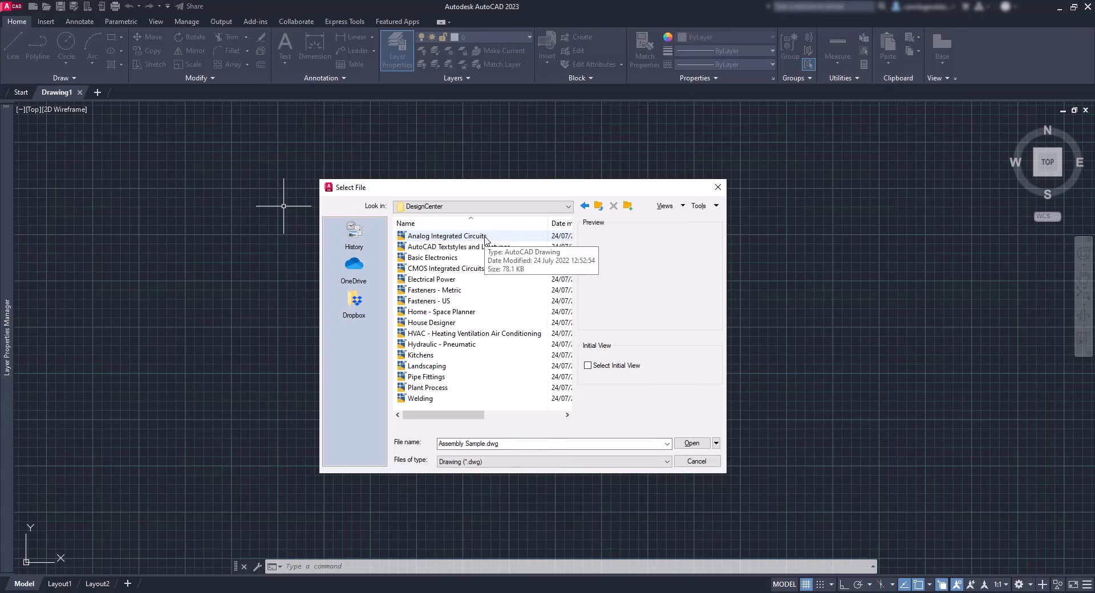
click(486, 236)
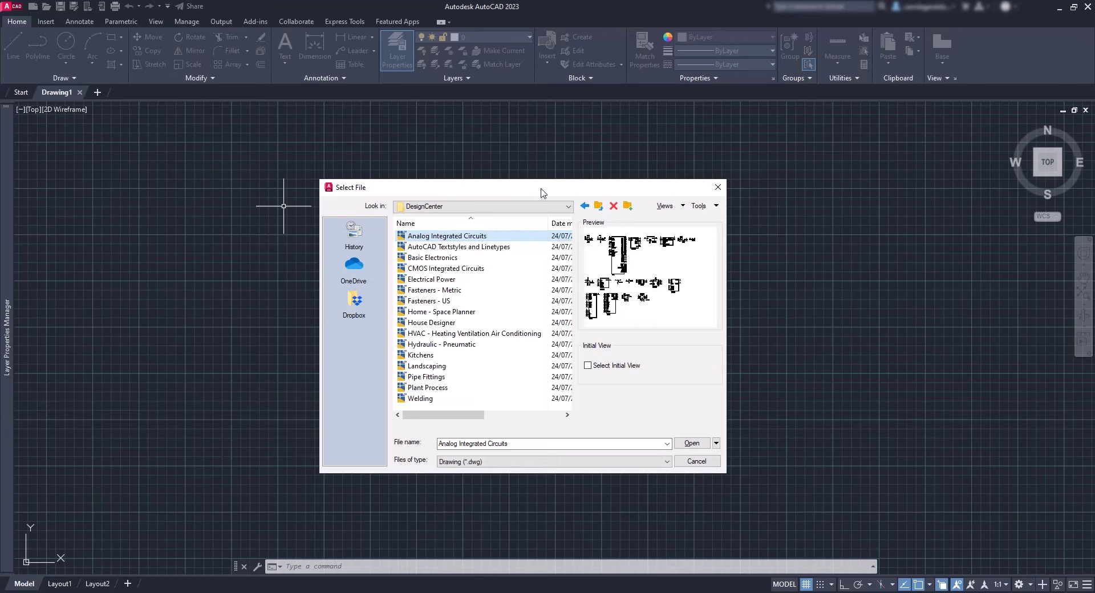
key(Down)
key(Down)
key(Down)
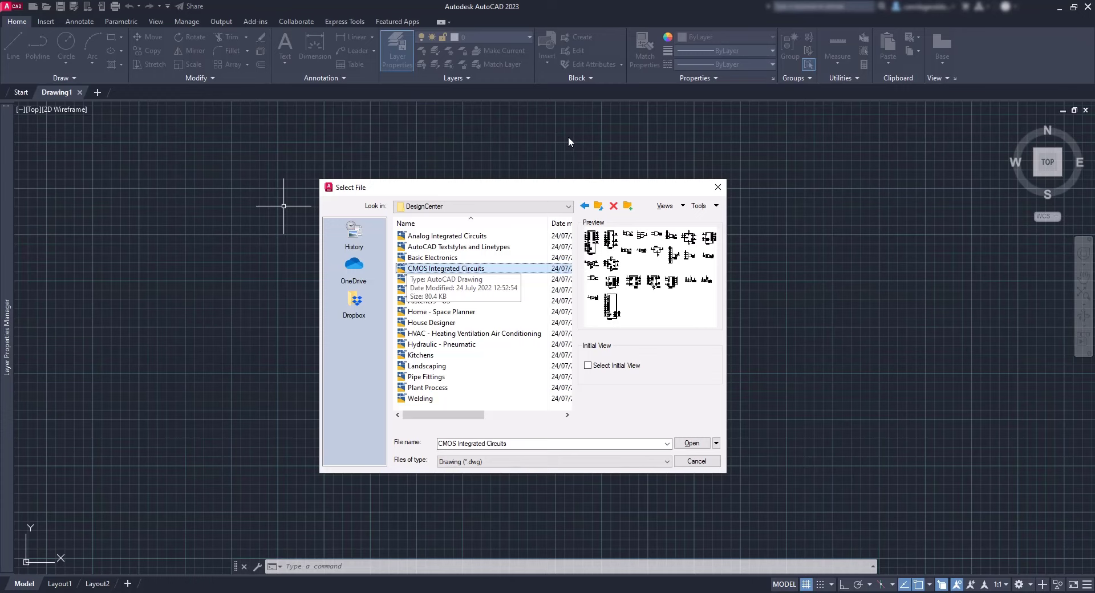
click(506, 247)
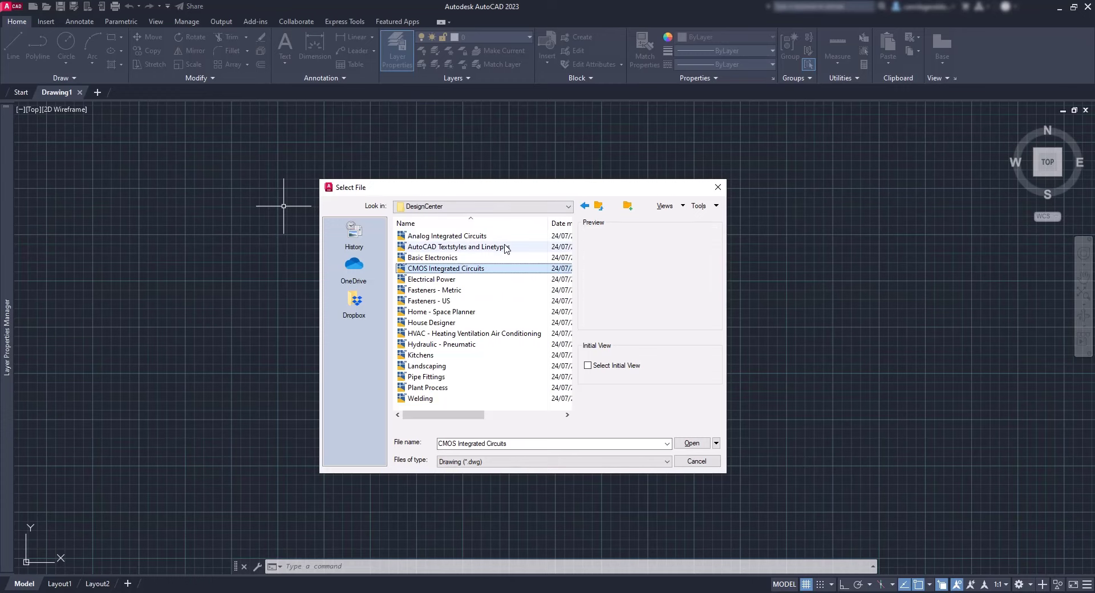
click(496, 270)
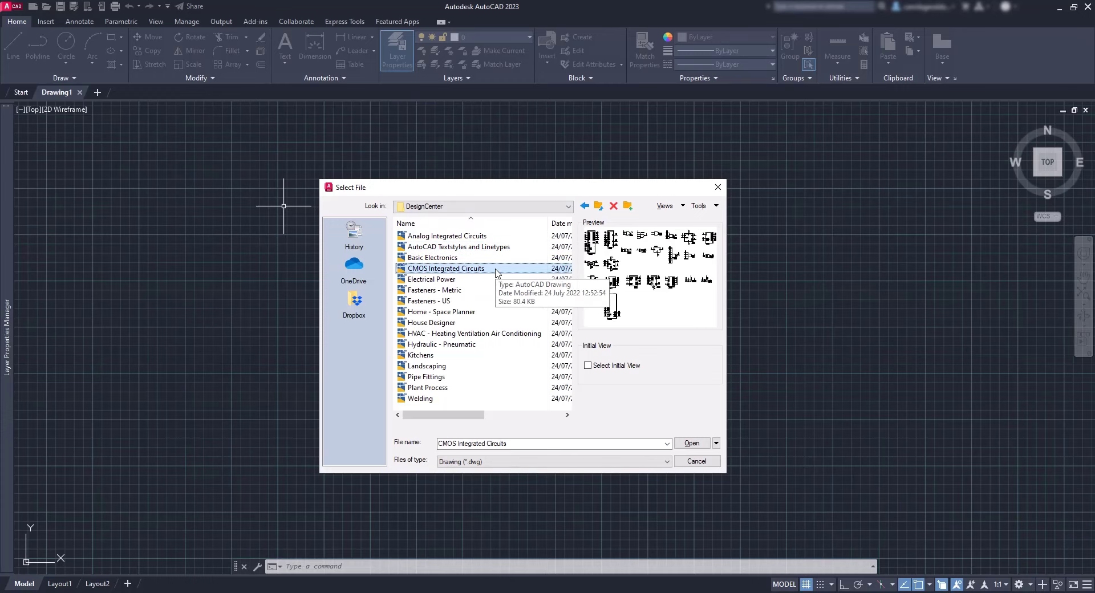
double_click(496, 270)
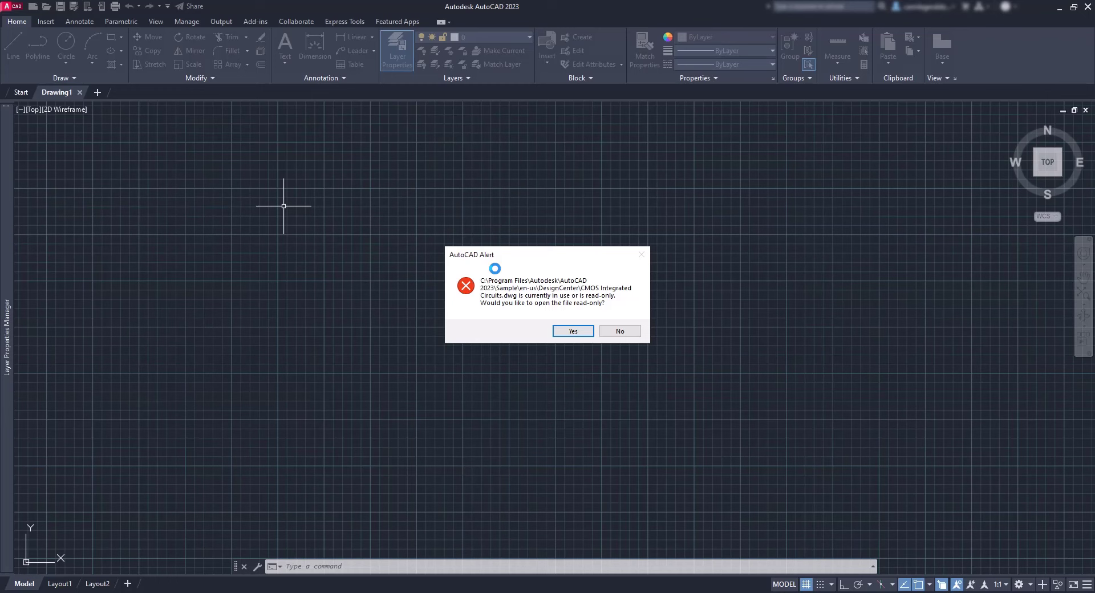
- Open CMOS Integrated Circuits read-only and inspect its 4068 and 4072 gate blocks
click(569, 330)
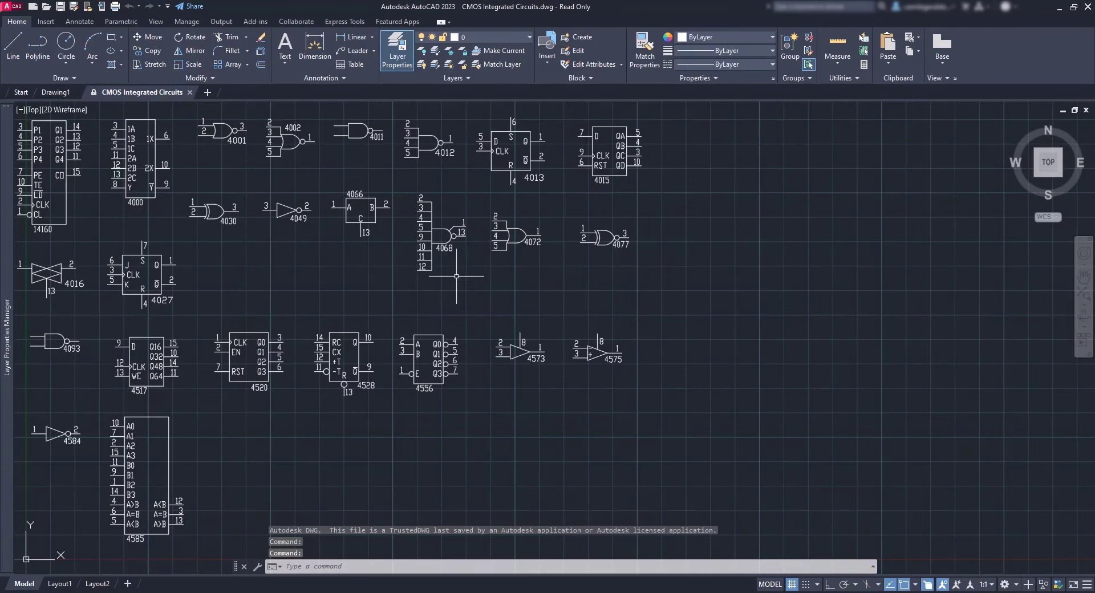
click(432, 263)
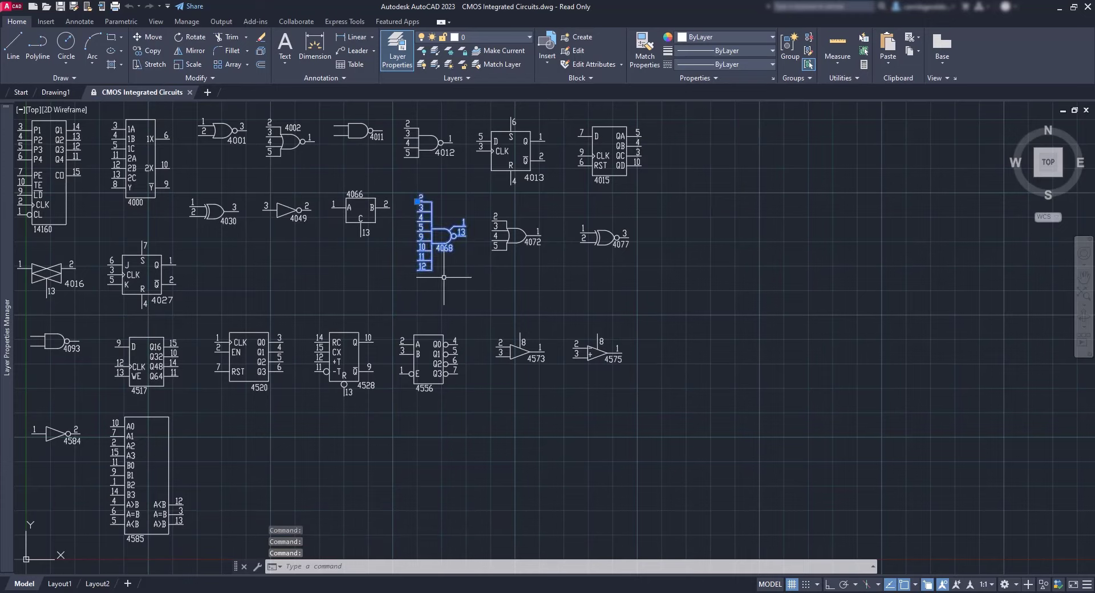
key(Escape)
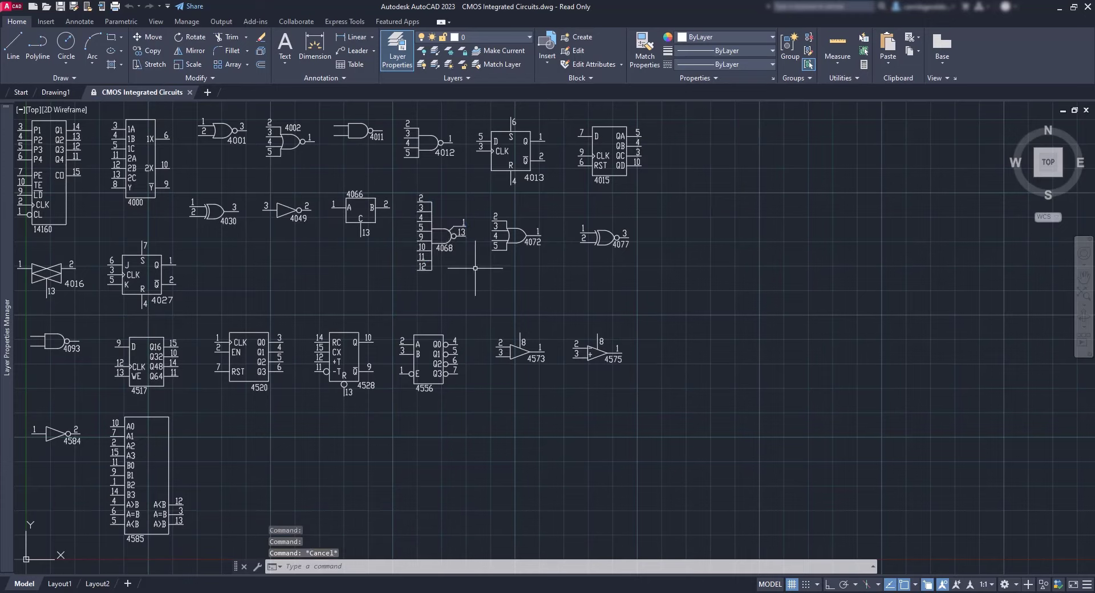
click(509, 237)
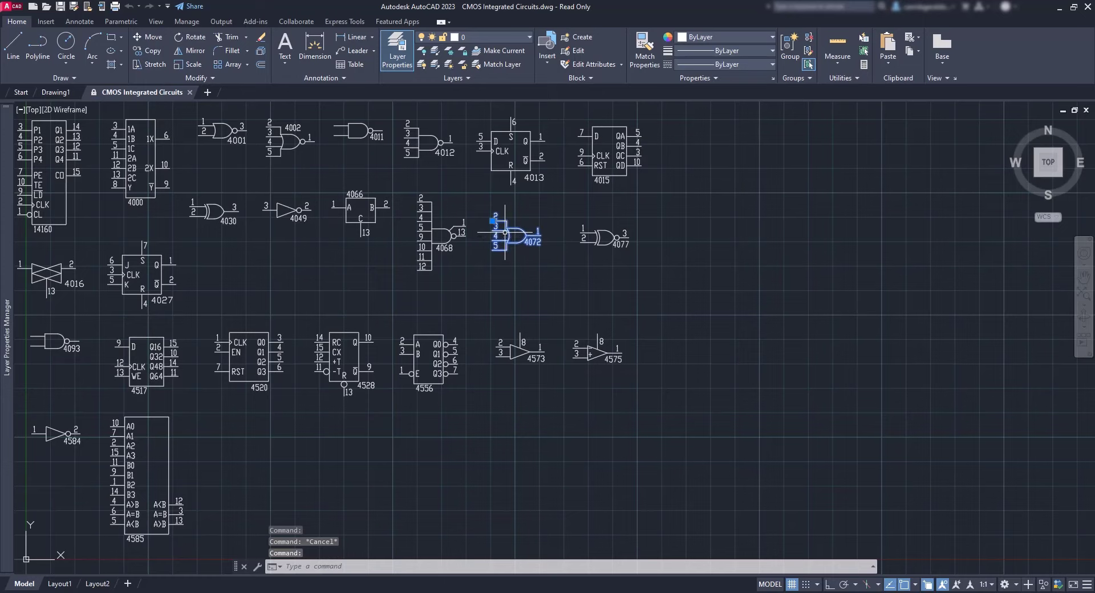
key(Escape)
- Scroll through the drawing's block gallery, then close it
click(550, 62)
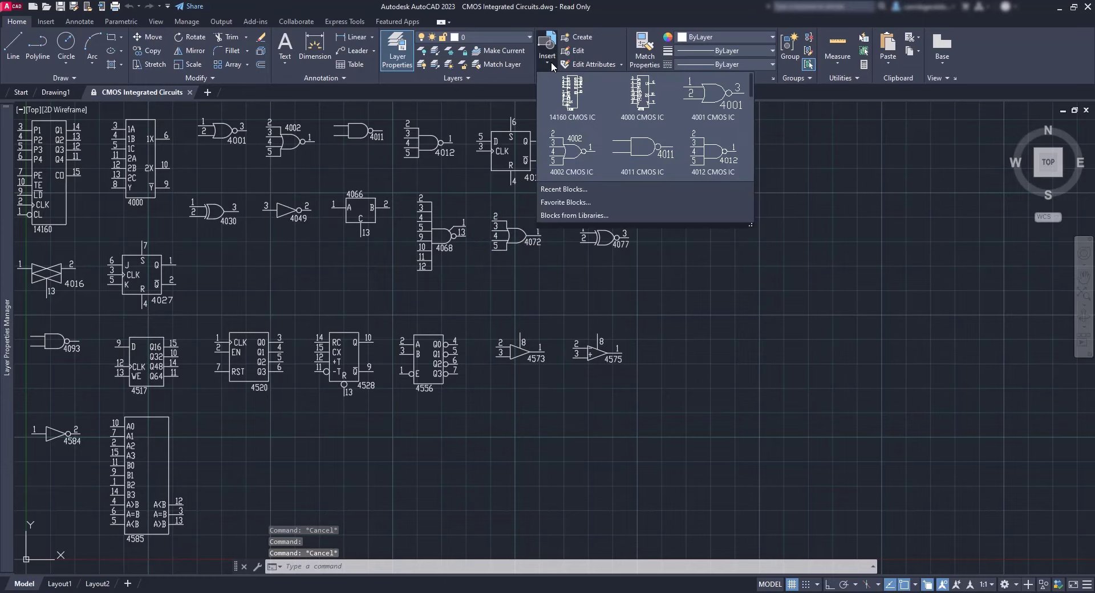
scroll(601, 107, down, 3)
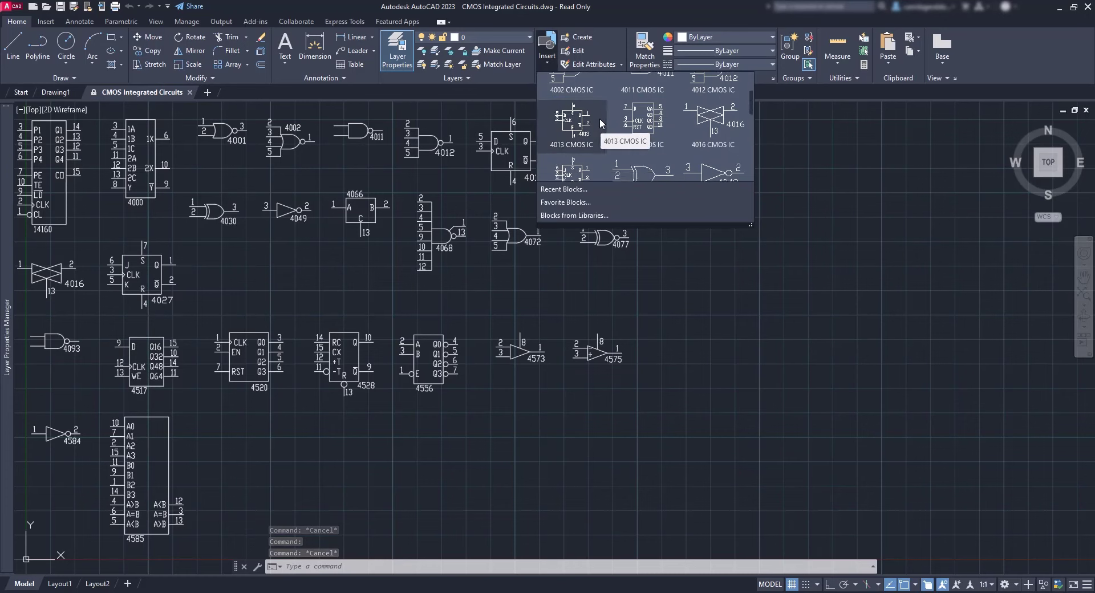
click(845, 219)
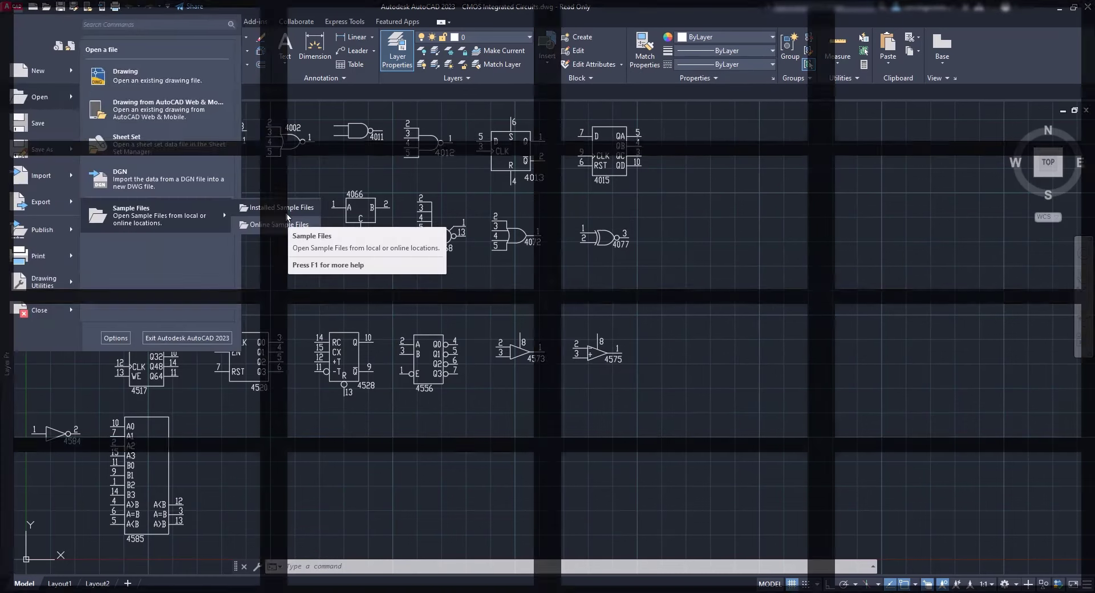
- Open Home - Space Planner.dwg from en-us > DesignCenter, answering the read-only alert
click(288, 220)
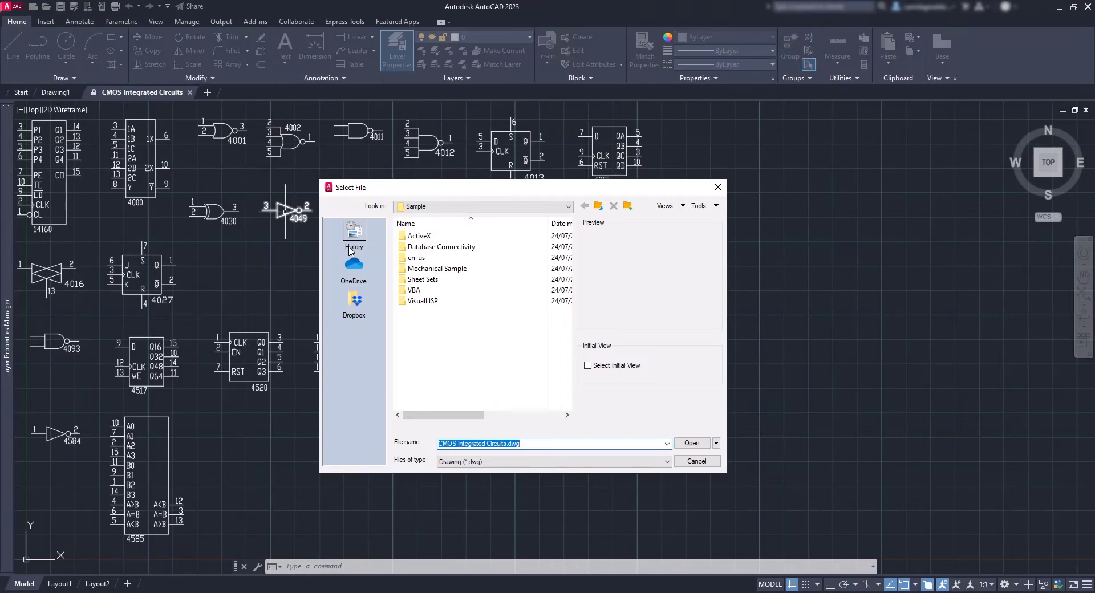
double_click(465, 257)
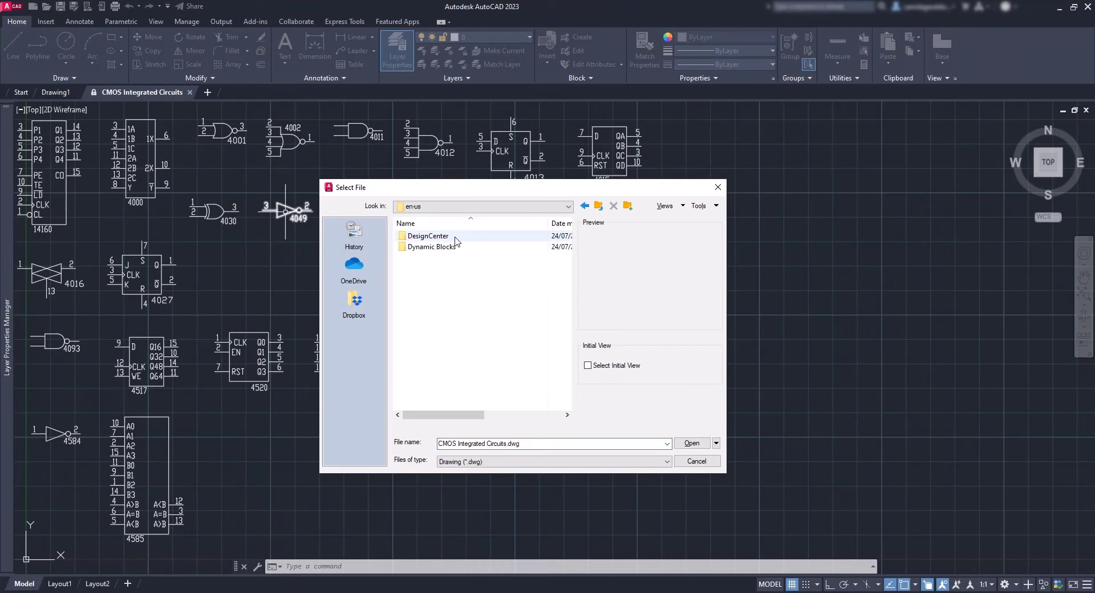
double_click(455, 237)
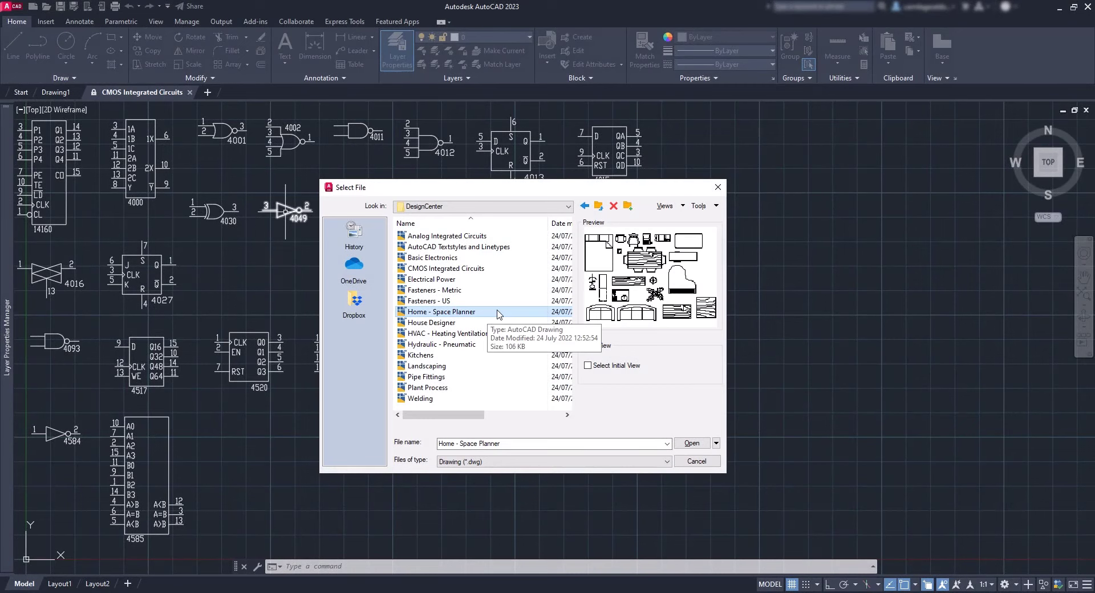
click(691, 444)
- Finish opening Home - Space Planner and select its desk chair block
click(597, 337)
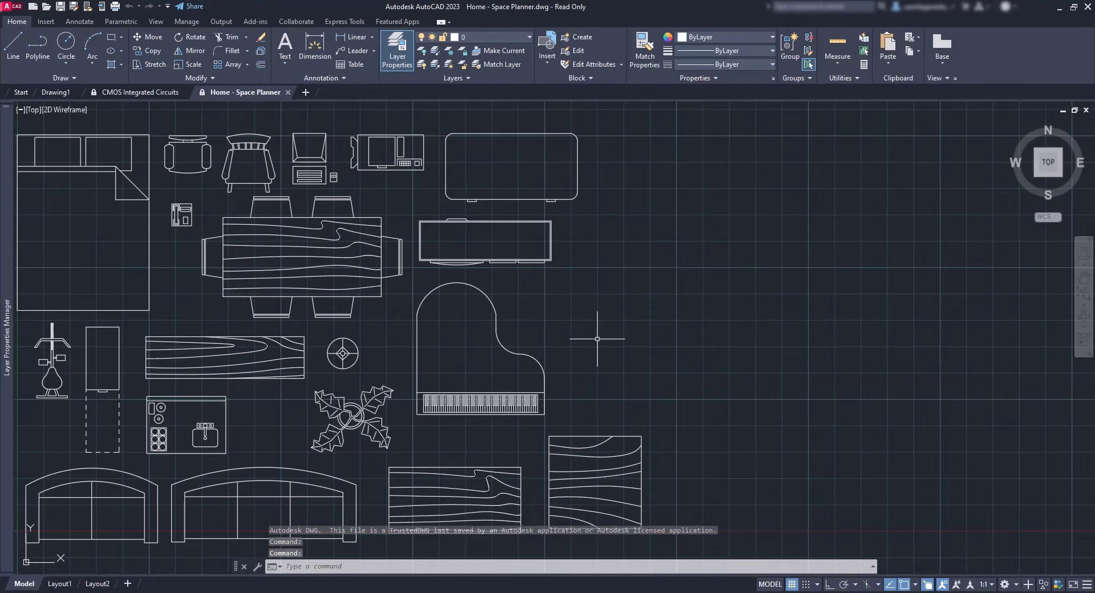
middle_drag(410, 421, 420, 416)
scroll(670, 380, down, 2)
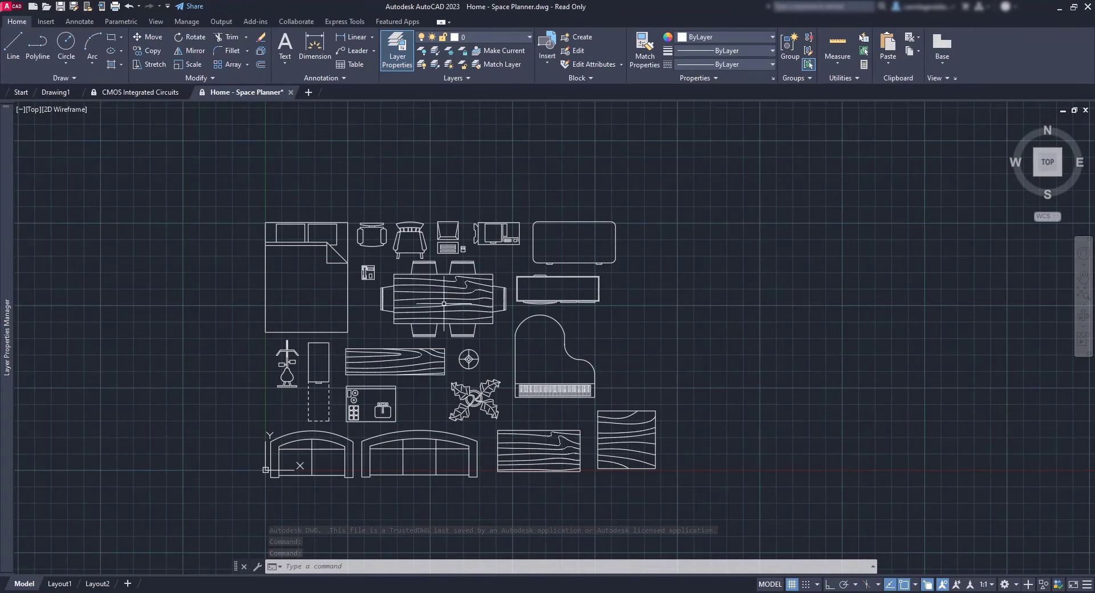
click(386, 234)
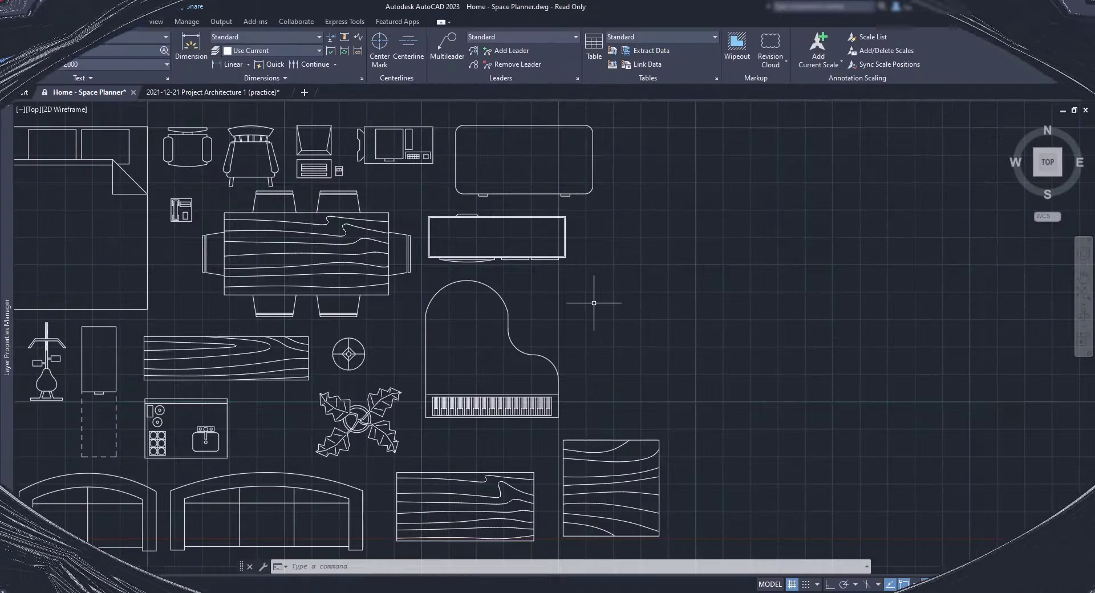
- Show the Project Architecture drawing in model space, then return to Home - Space Planner
click(261, 94)
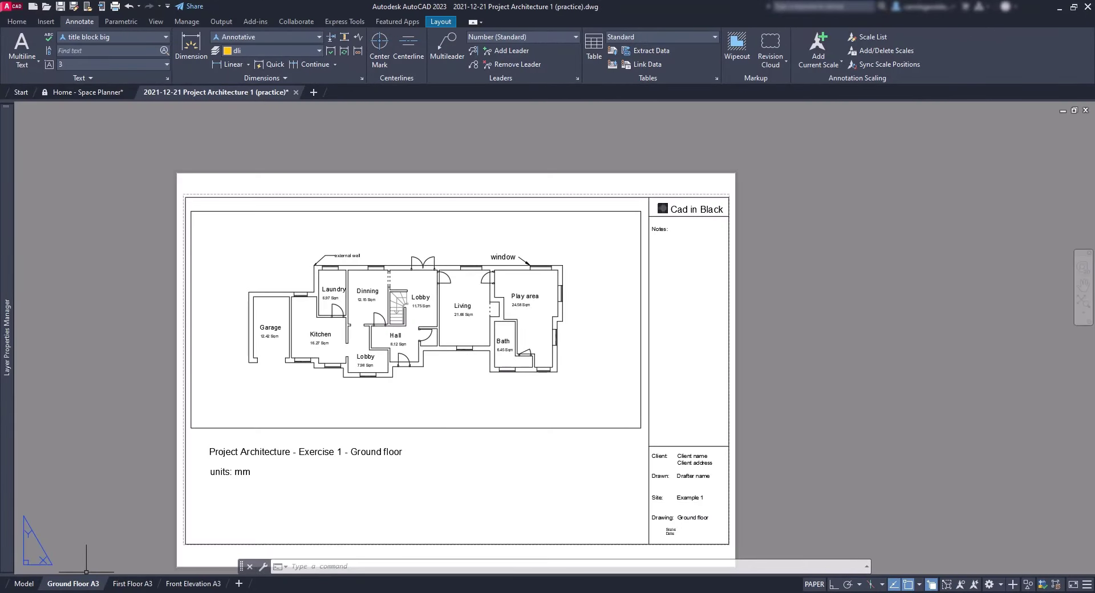
click(24, 583)
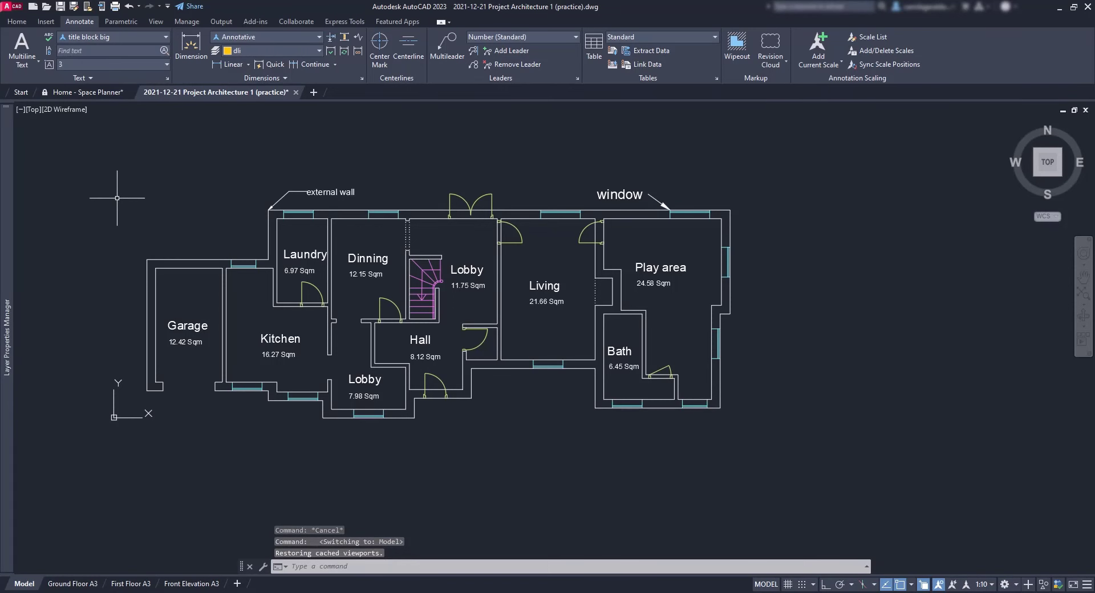
click(89, 94)
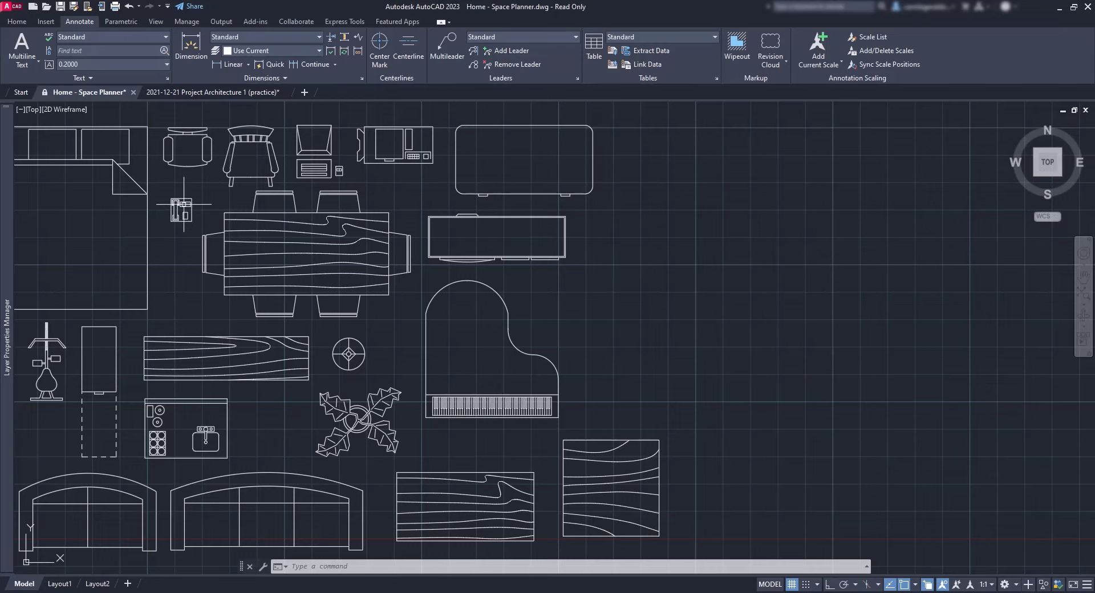
- Copy the desk chair block to the clipboard
click(179, 167)
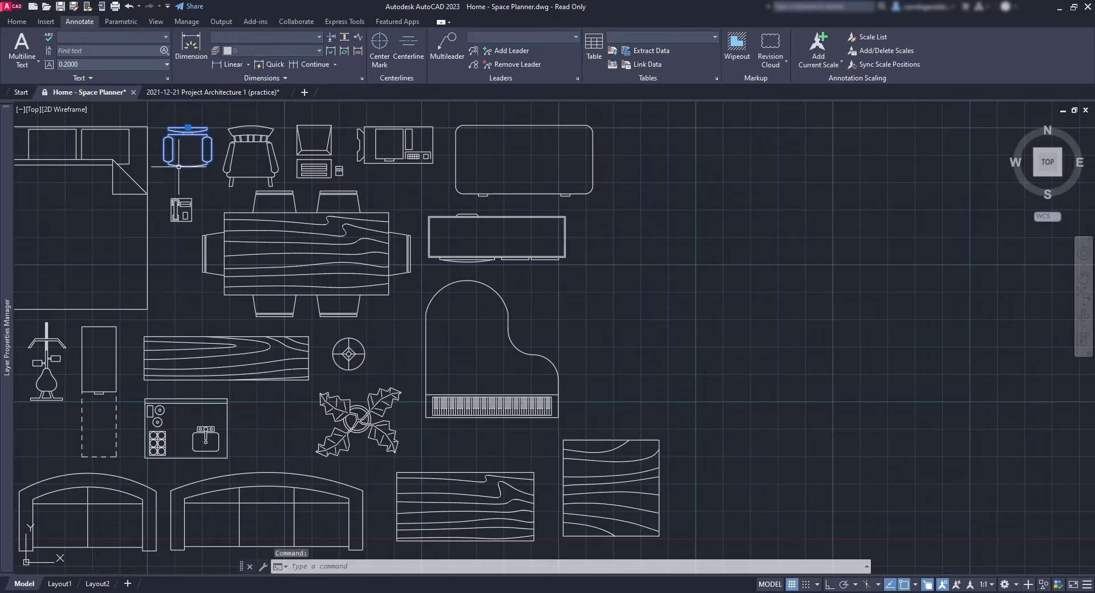
right_click(179, 167)
mouse_move(246, 257)
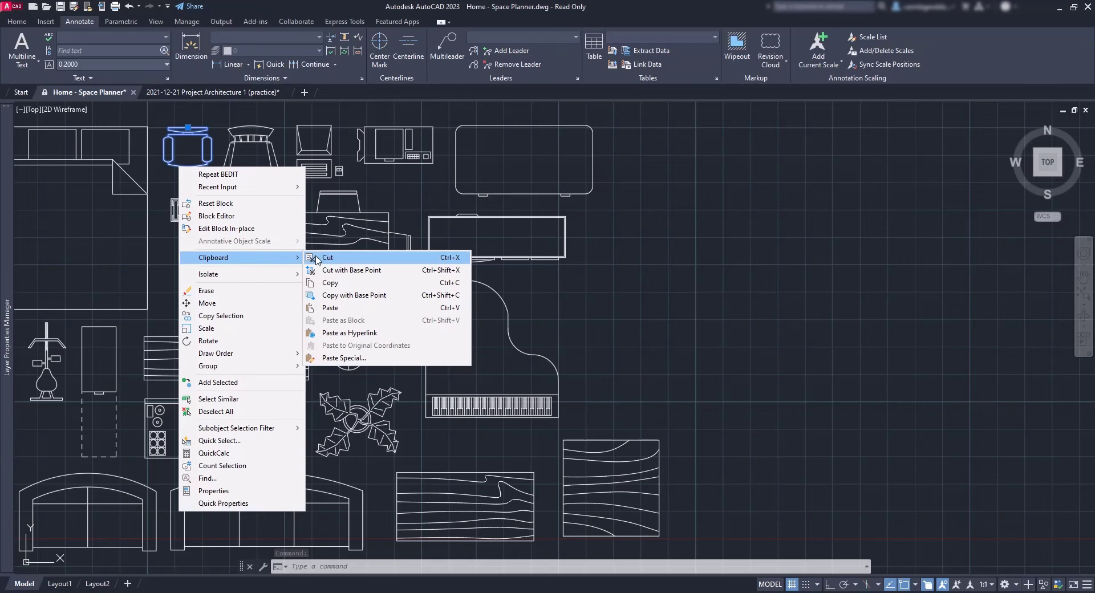
click(360, 283)
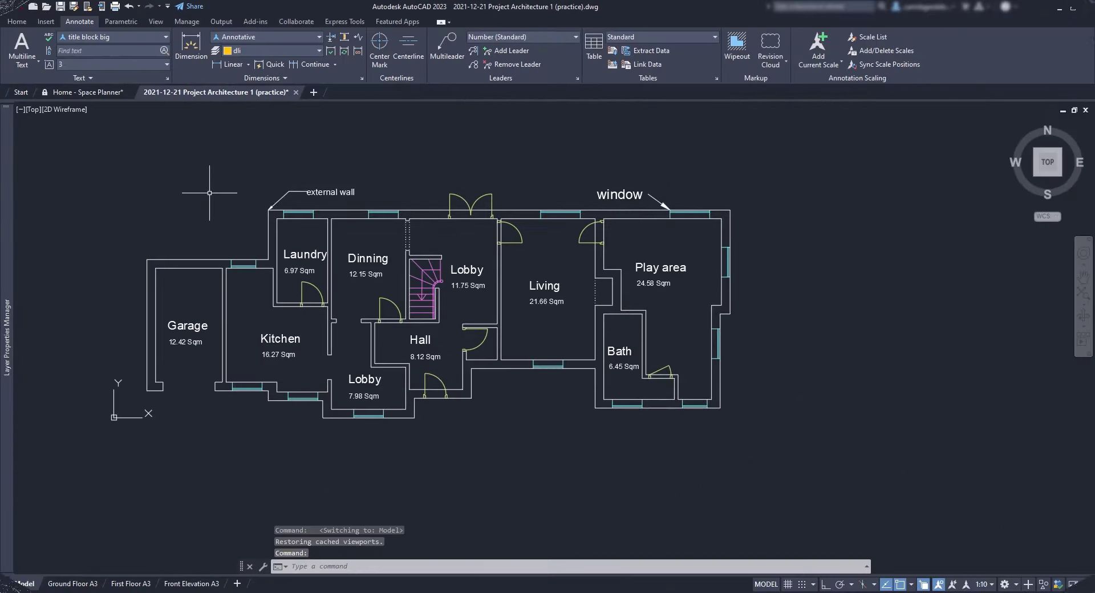
- Paste the chair into the Project Architecture plan's Dinning room and zoom to find it
right_click(210, 195)
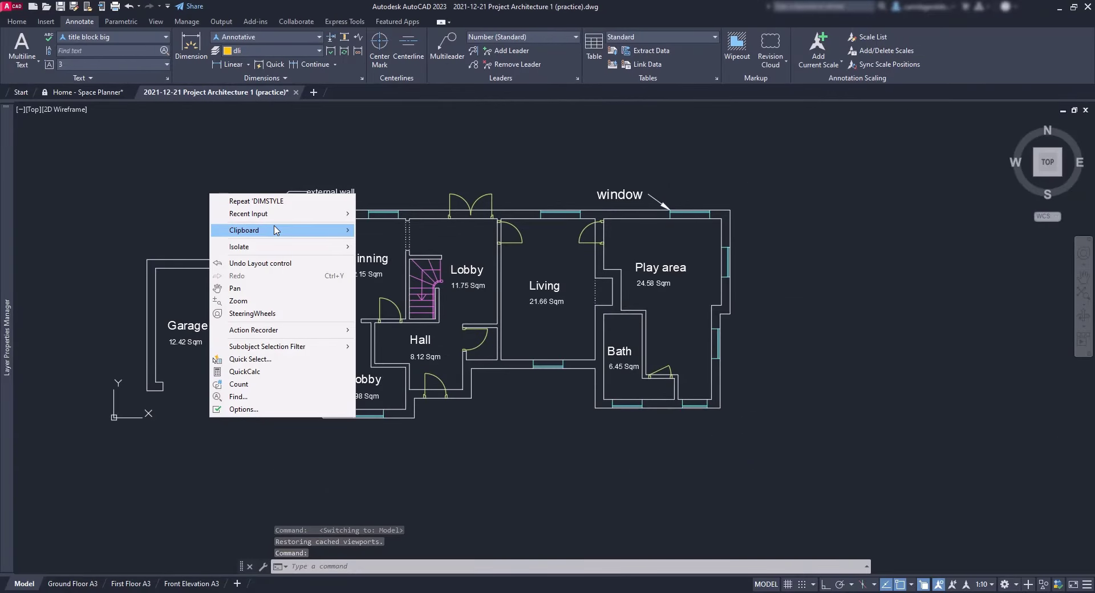
mouse_move(256, 229)
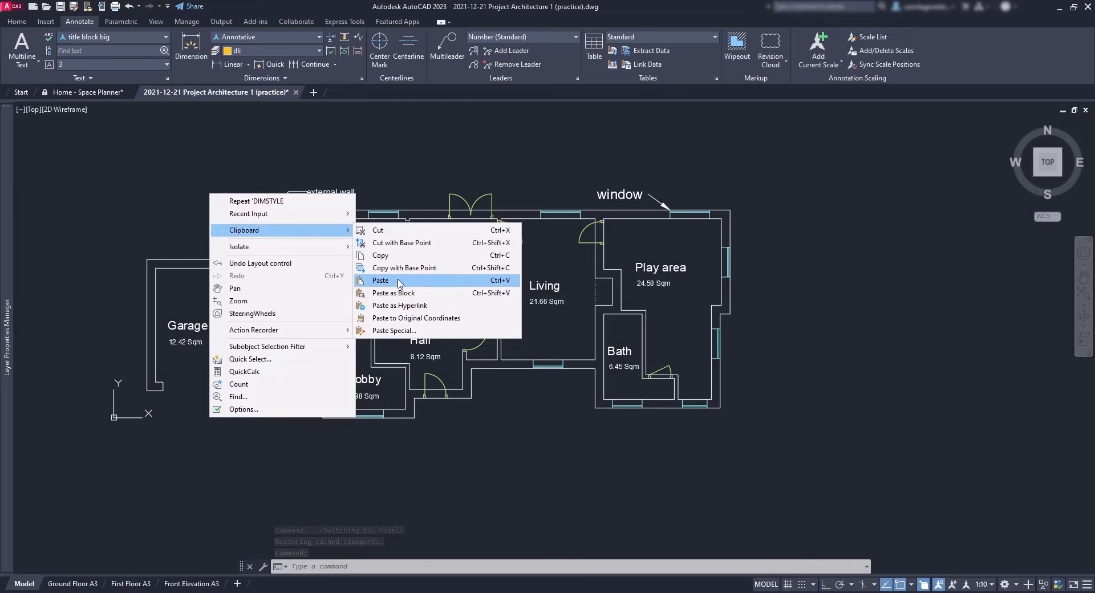
click(380, 280)
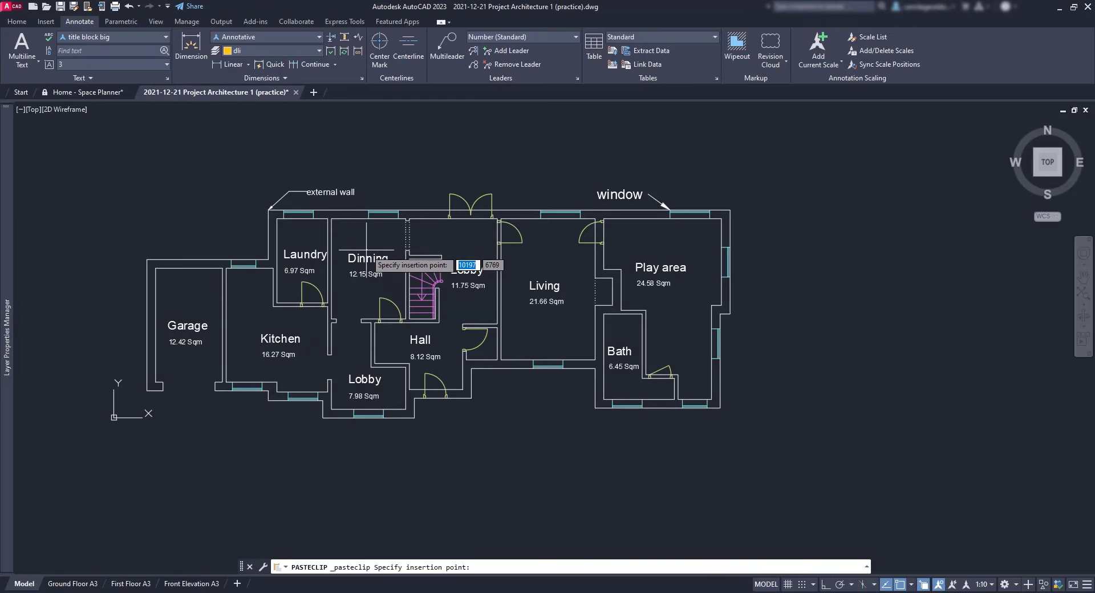
scroll(375, 251, up, 6)
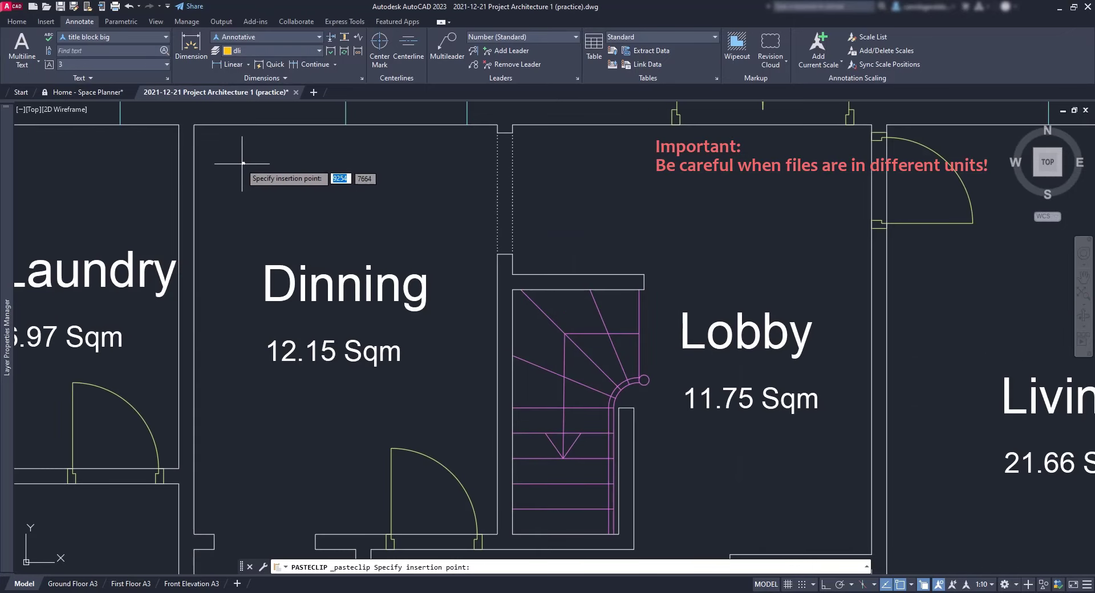
click(226, 156)
scroll(234, 165, up, 4)
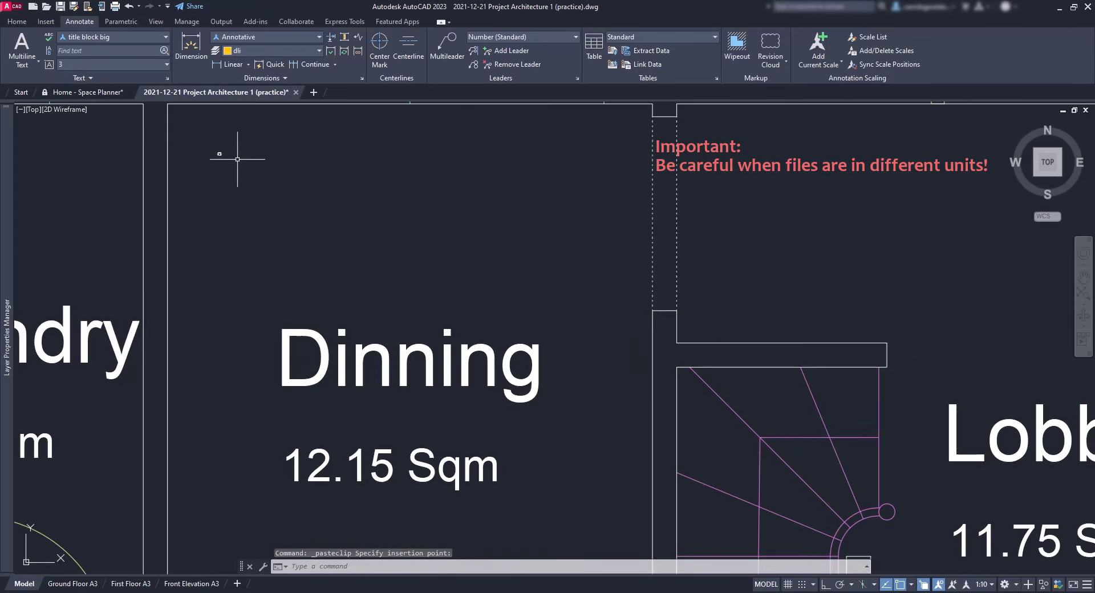
scroll(200, 138, up, 2)
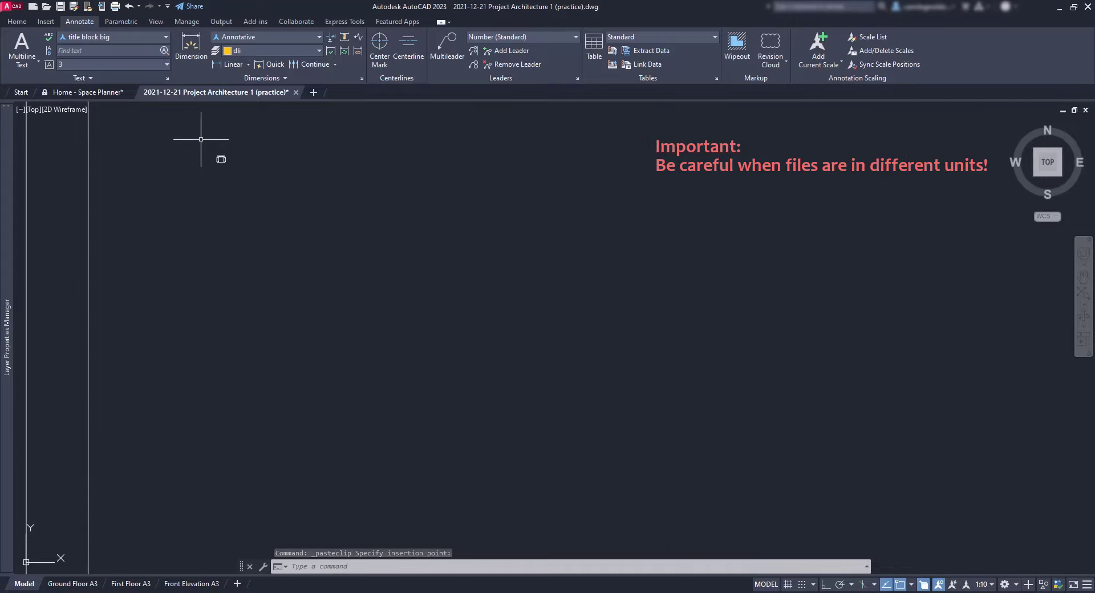
middle_drag(201, 141, 202, 182)
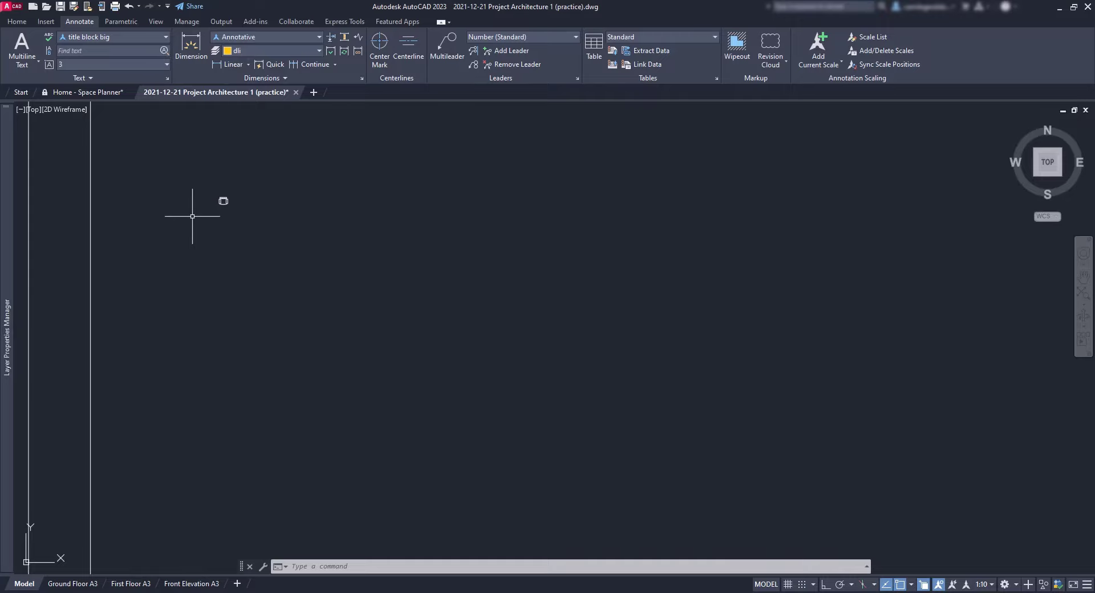
scroll(196, 215, up, 1)
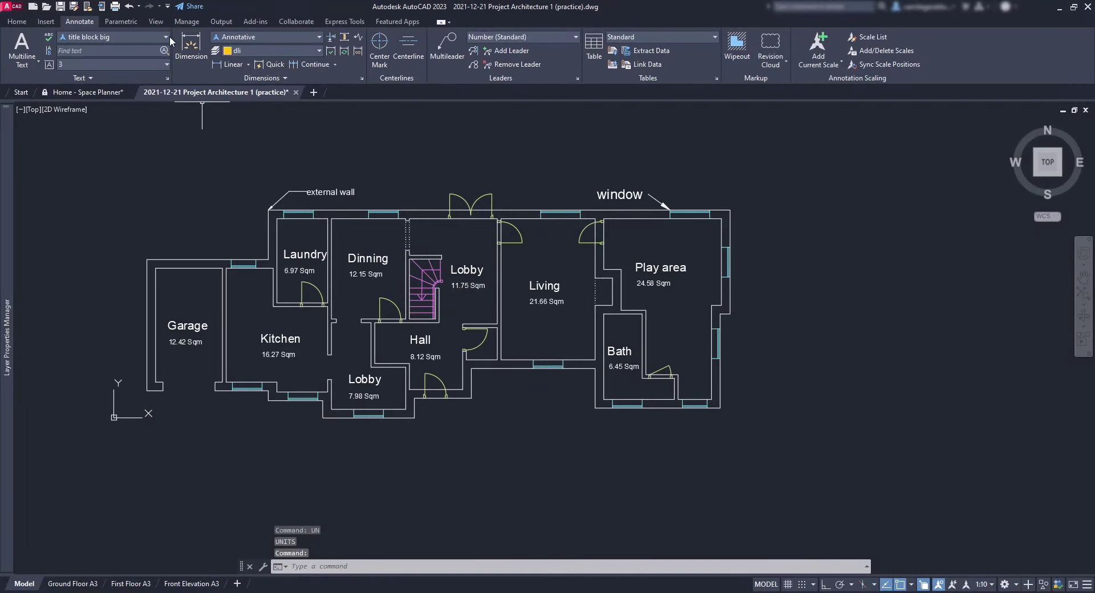
click(158, 22)
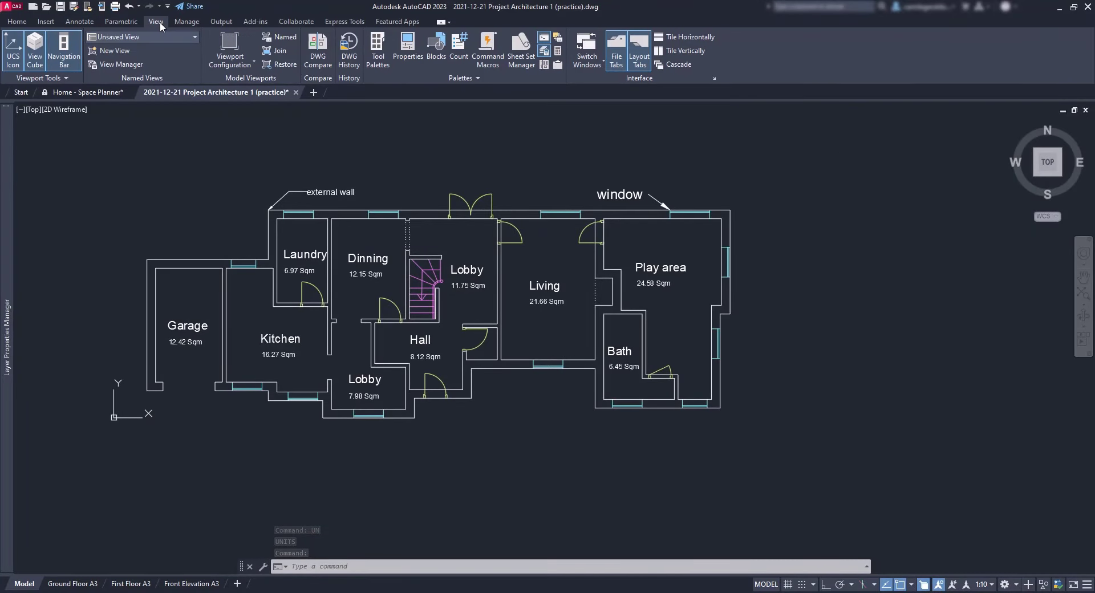
- Open DesignCenter and select Home - Space Planner.dwg to list its Blocks, Layers and Layouts
click(545, 66)
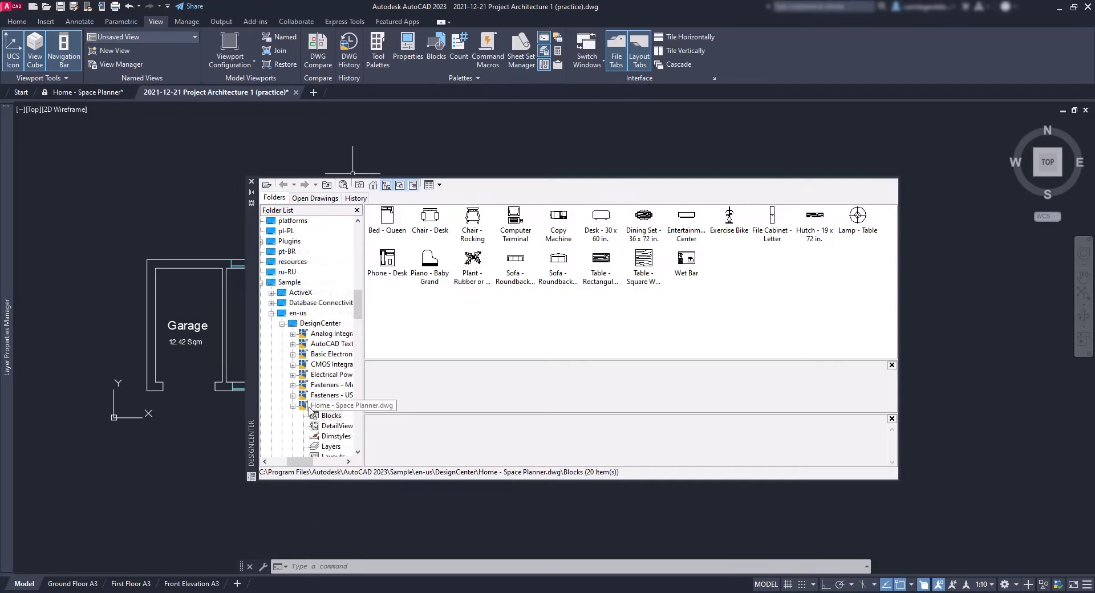
click(293, 410)
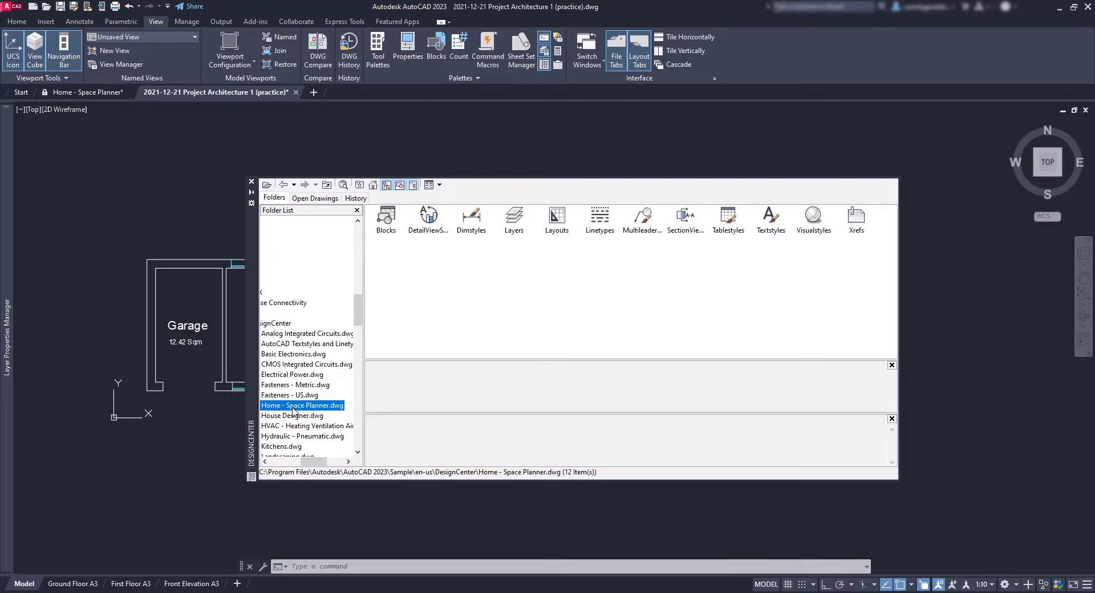
drag(310, 462, 288, 472)
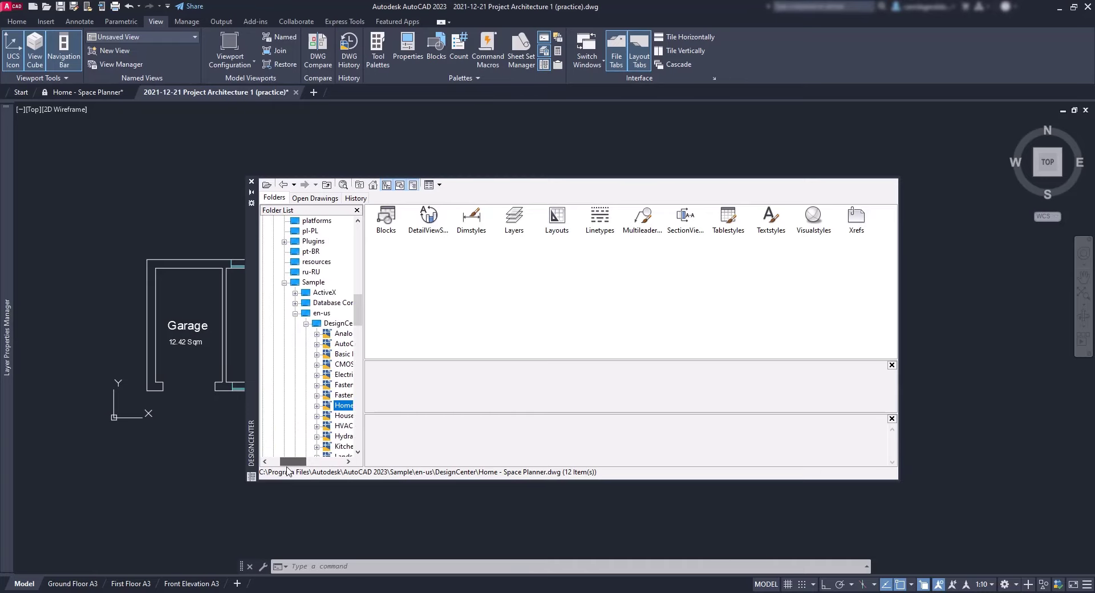
scroll(282, 280, up, 10)
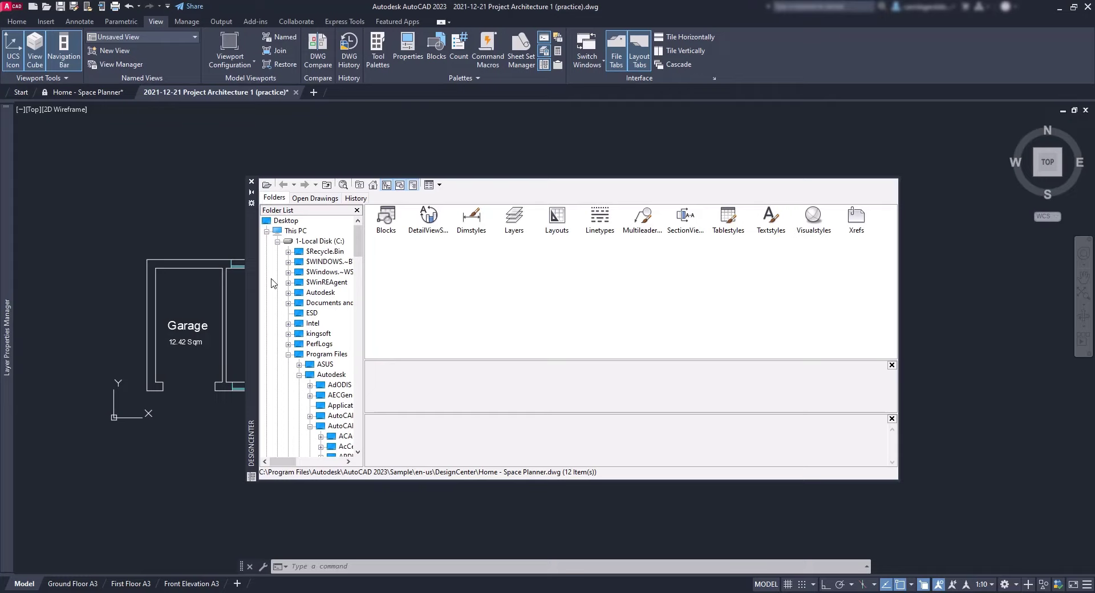
- From Open Drawings, pick Home - Space Planner's Chair - Desk block for insertion (inches, factor 25.4)
click(325, 199)
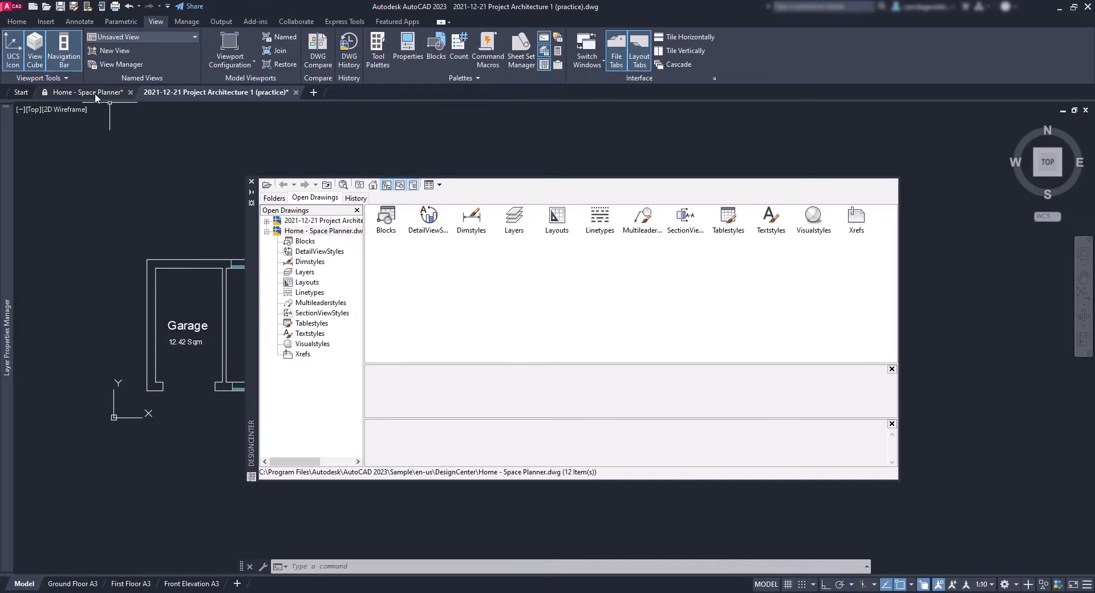
mouse_move(94, 93)
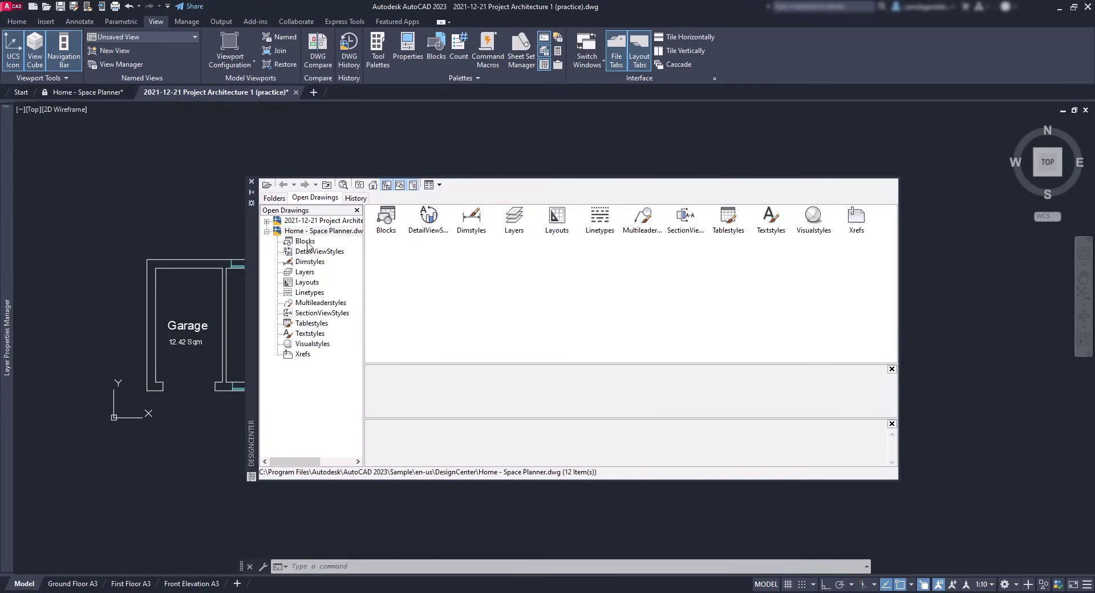
click(306, 241)
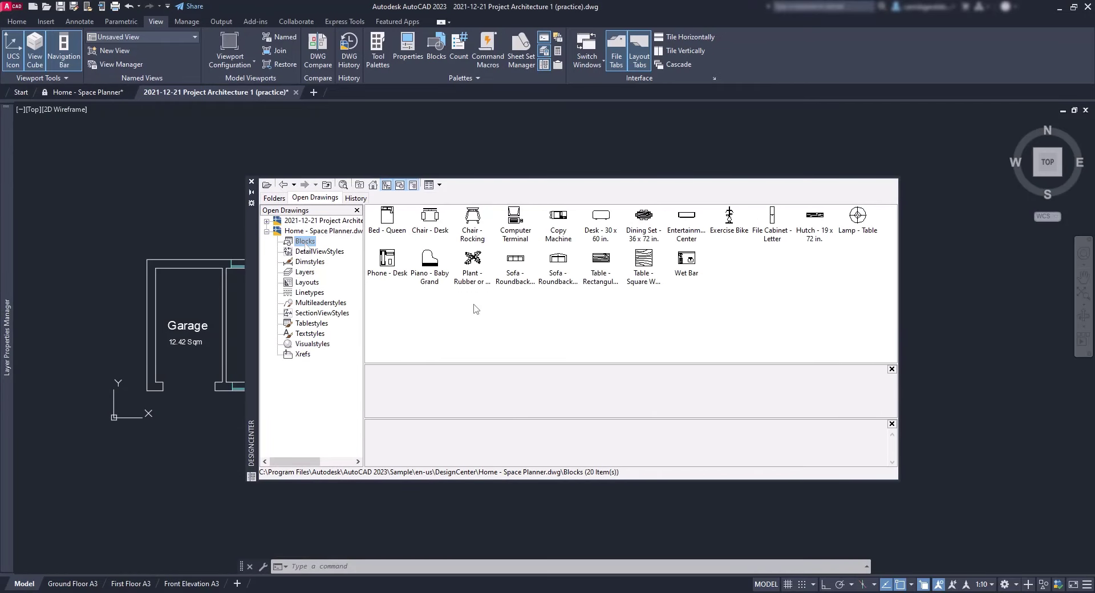
click(437, 227)
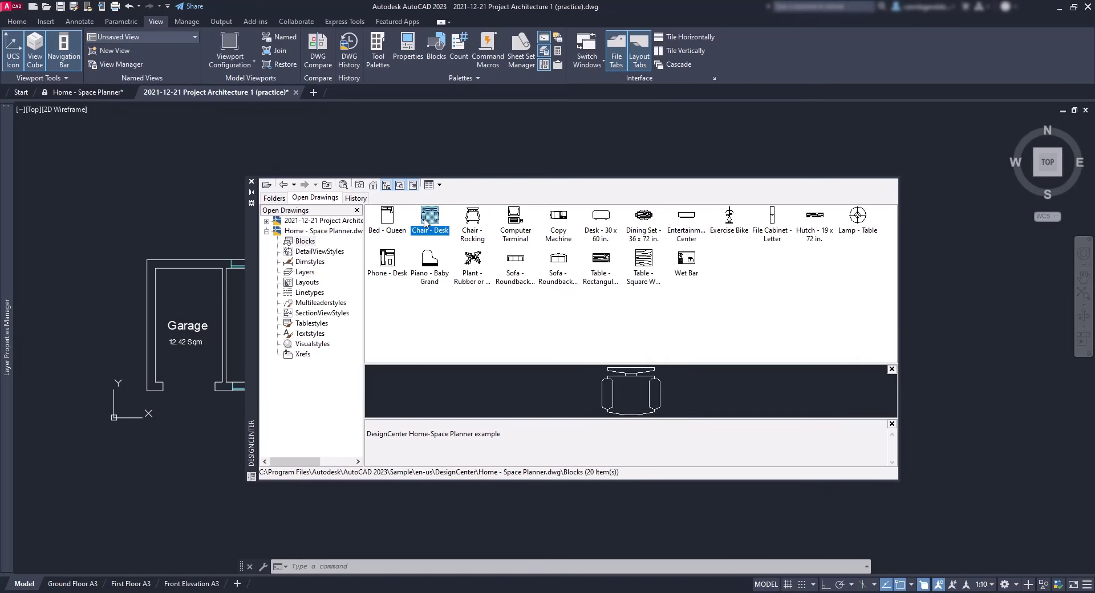
double_click(429, 218)
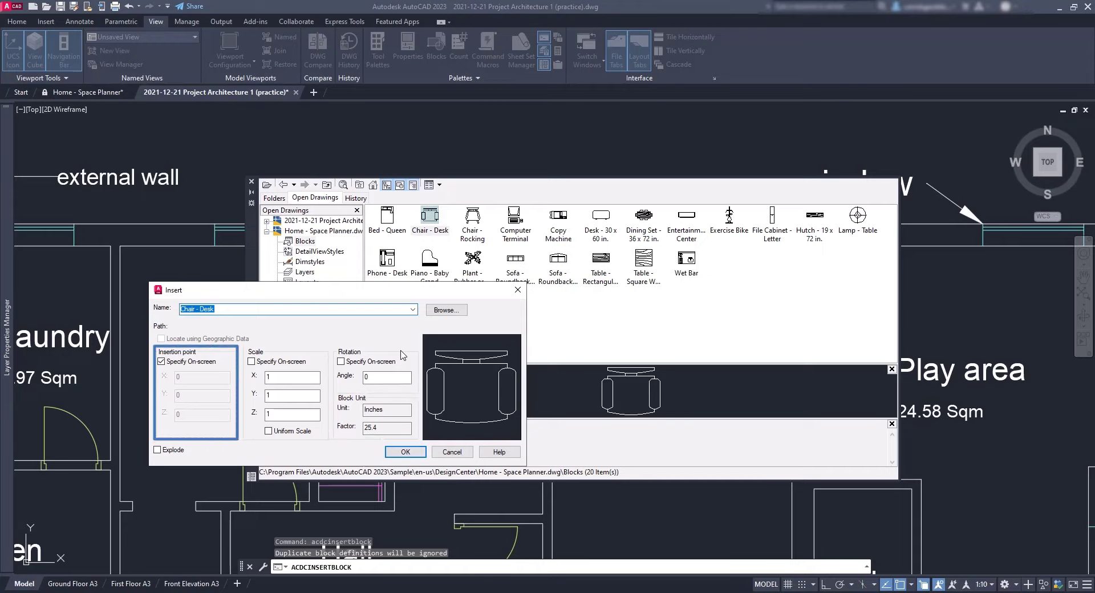
click(398, 451)
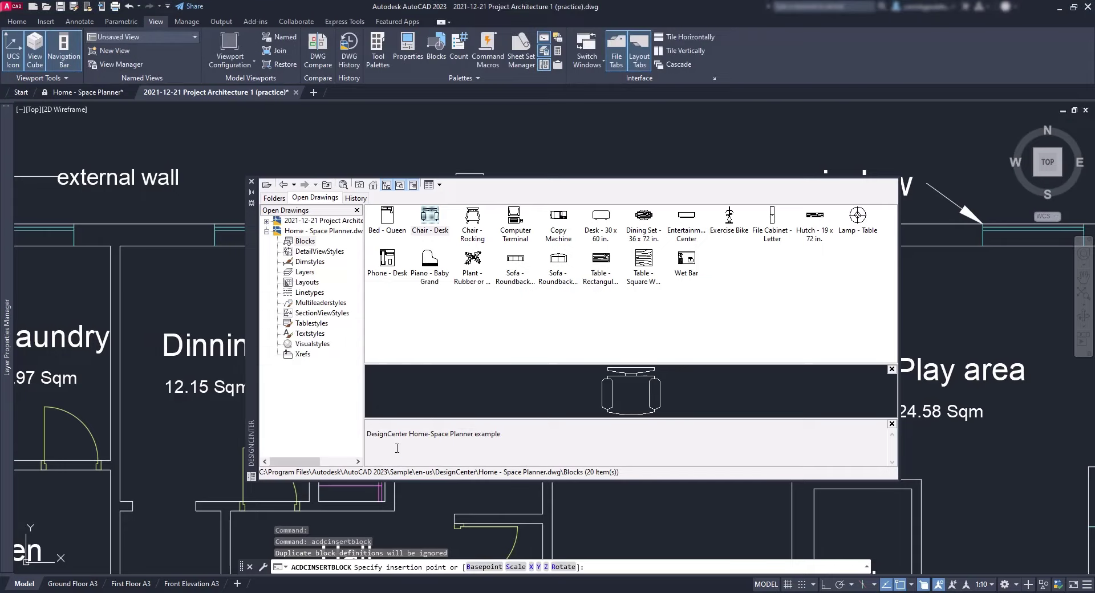
click(151, 264)
click(250, 181)
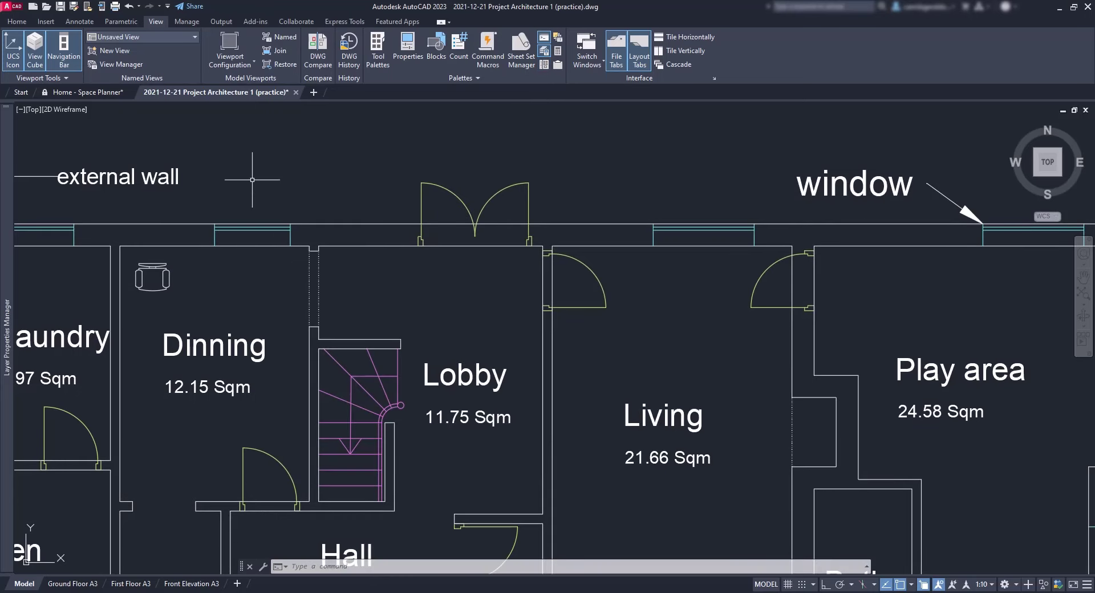
click(22, 22)
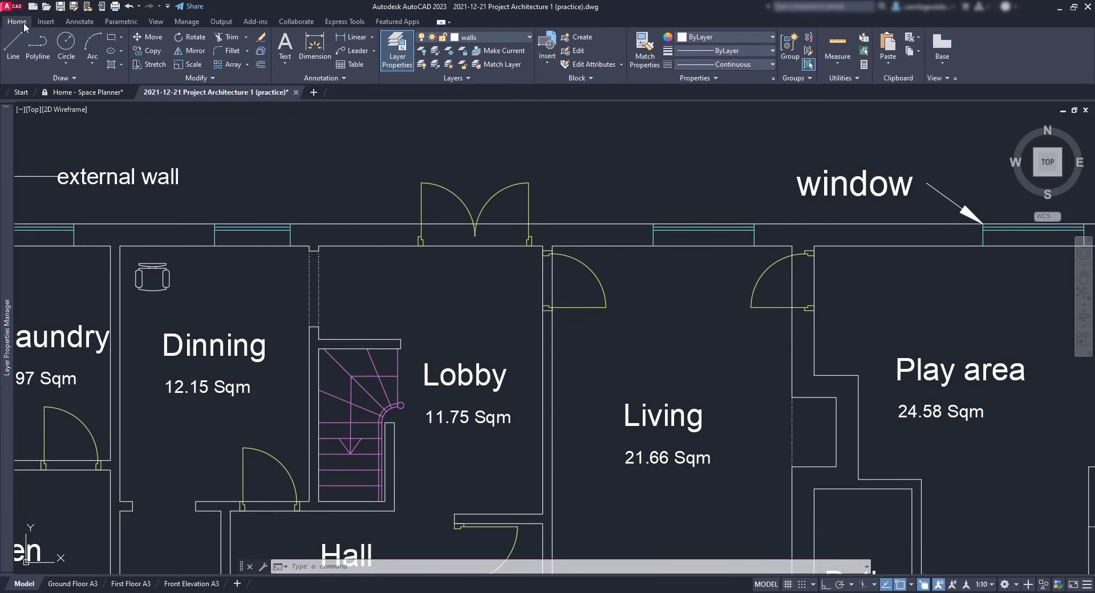
- Browse the block libraries to the Sample en-us Dynamic Blocks folder
click(552, 60)
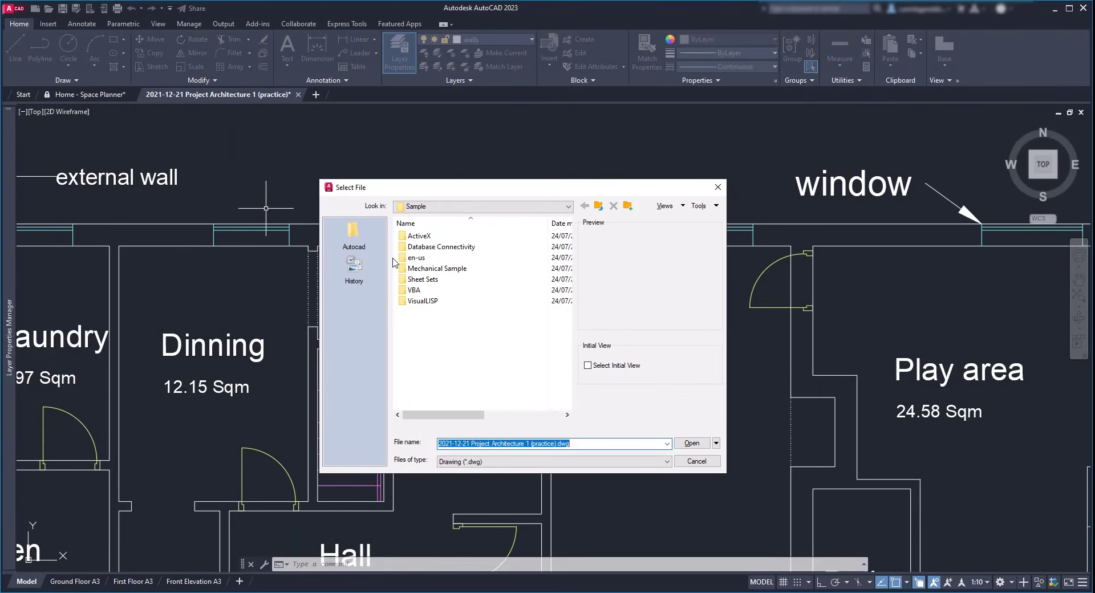
double_click(456, 257)
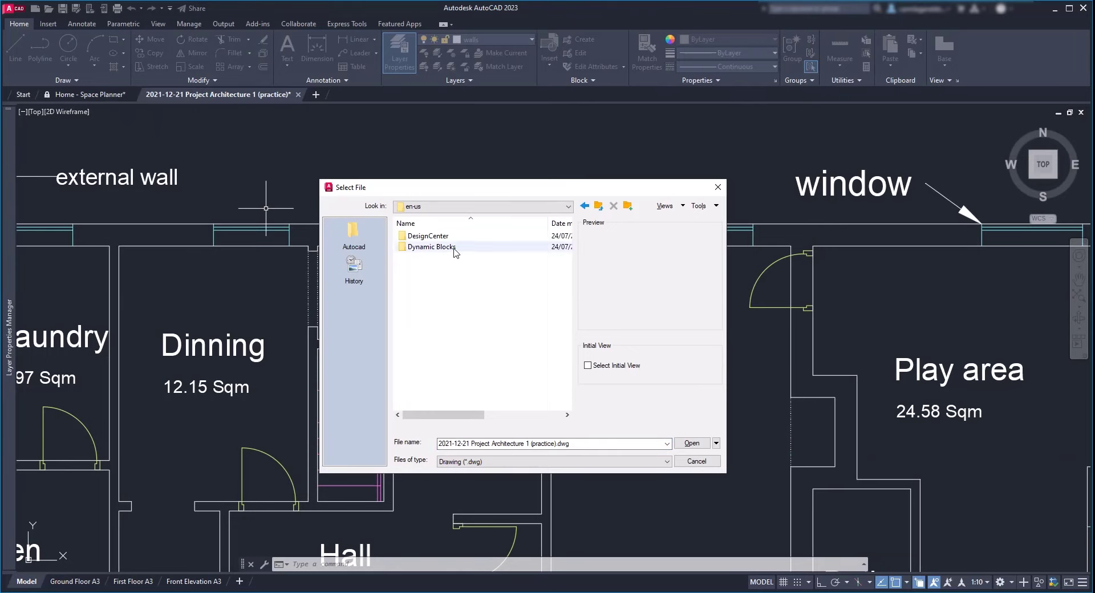
double_click(456, 252)
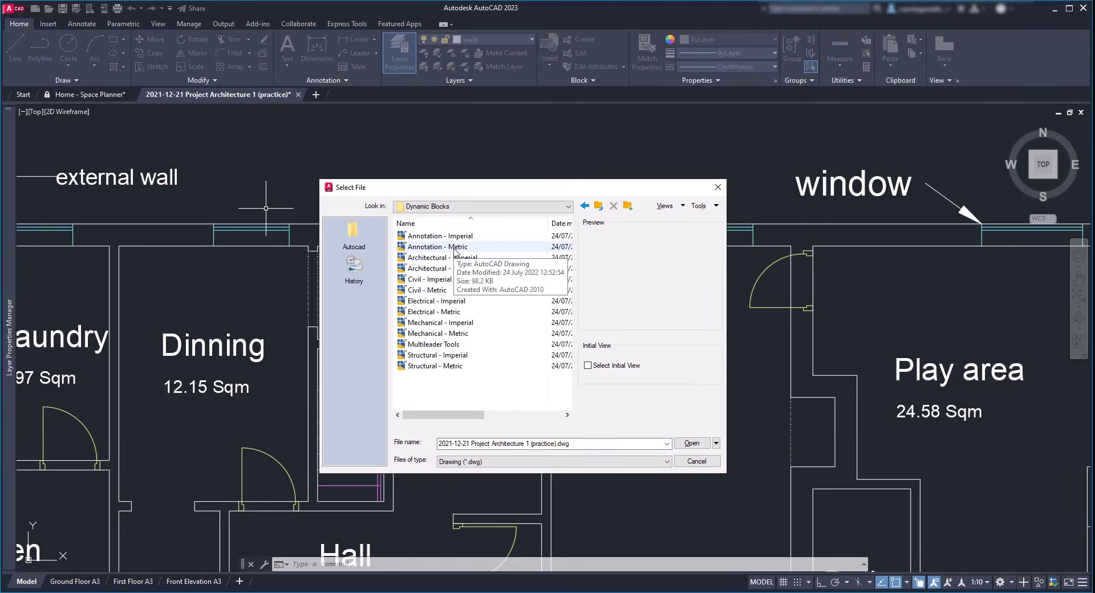
- Preview the sample block drawings and select Architectural - Metric.dwg
click(501, 241)
key(Down)
key(Down)
key(Down)
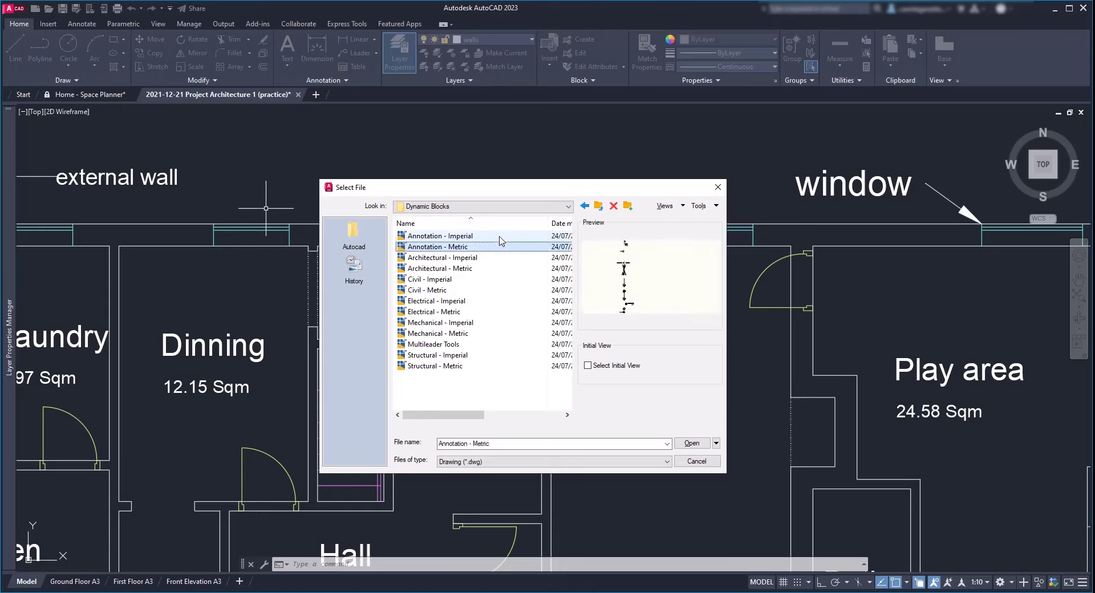
key(Down)
key(Down)
key(Down)
key(Down)
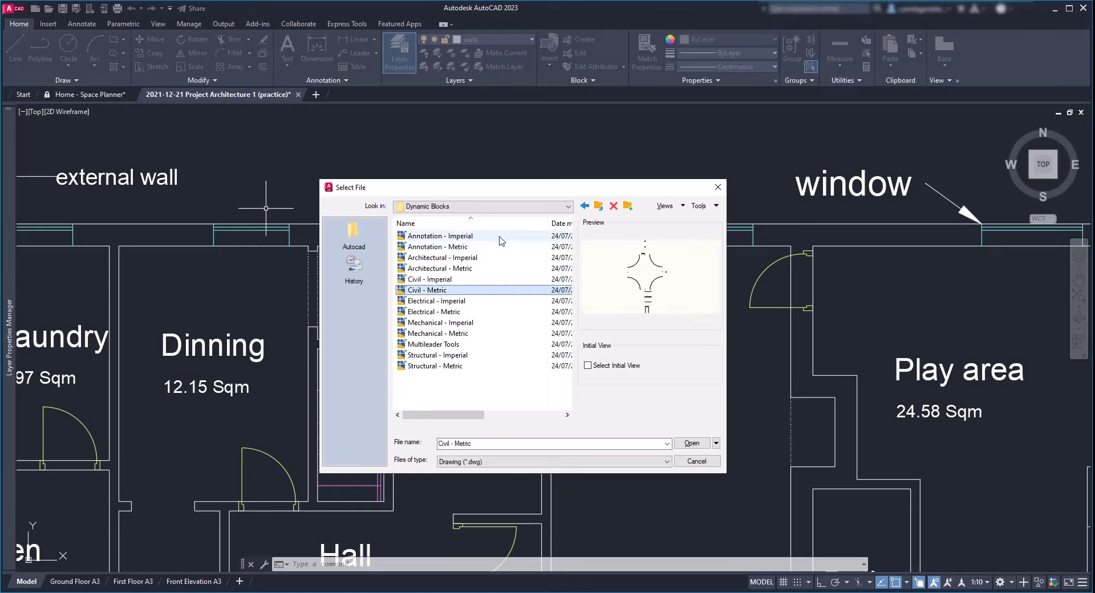
key(Down)
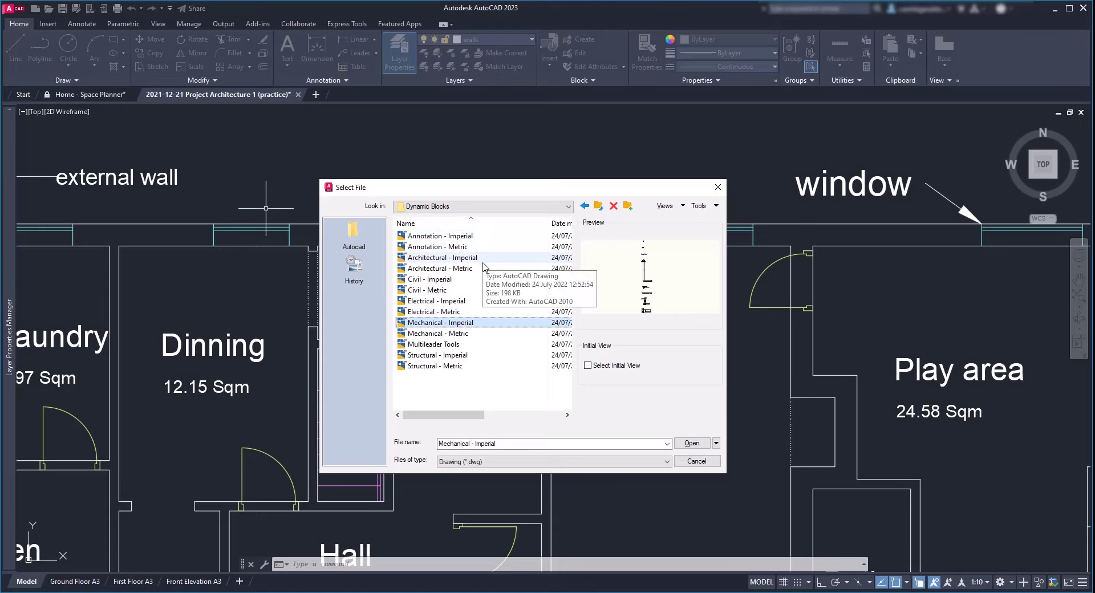
click(484, 274)
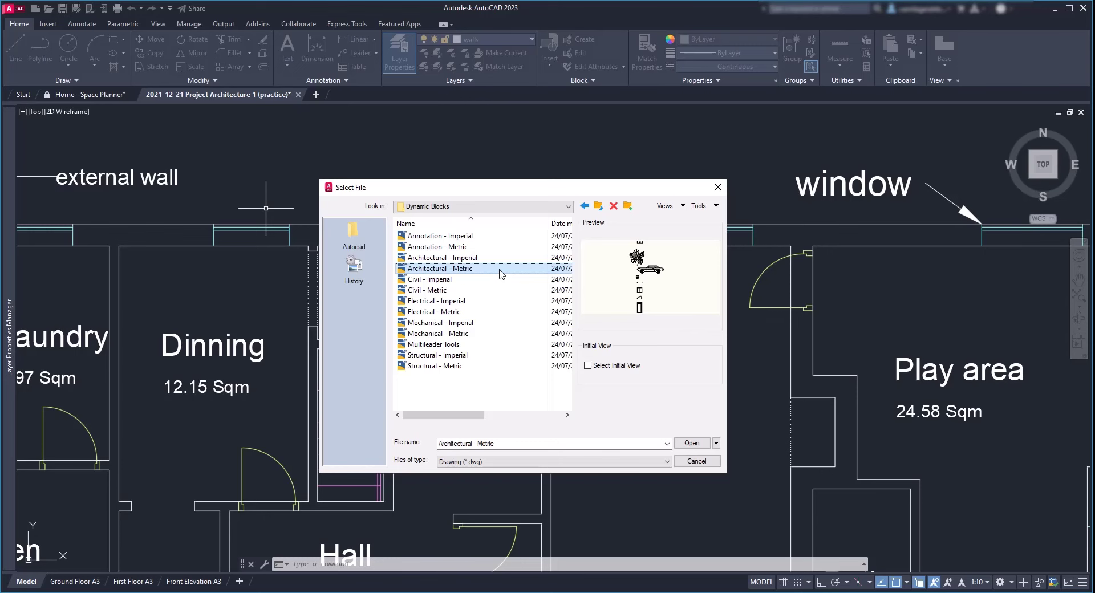
- Open Architectural - Metric read-only and test stretching the dynamic door narrower and taller
double_click(500, 273)
click(575, 331)
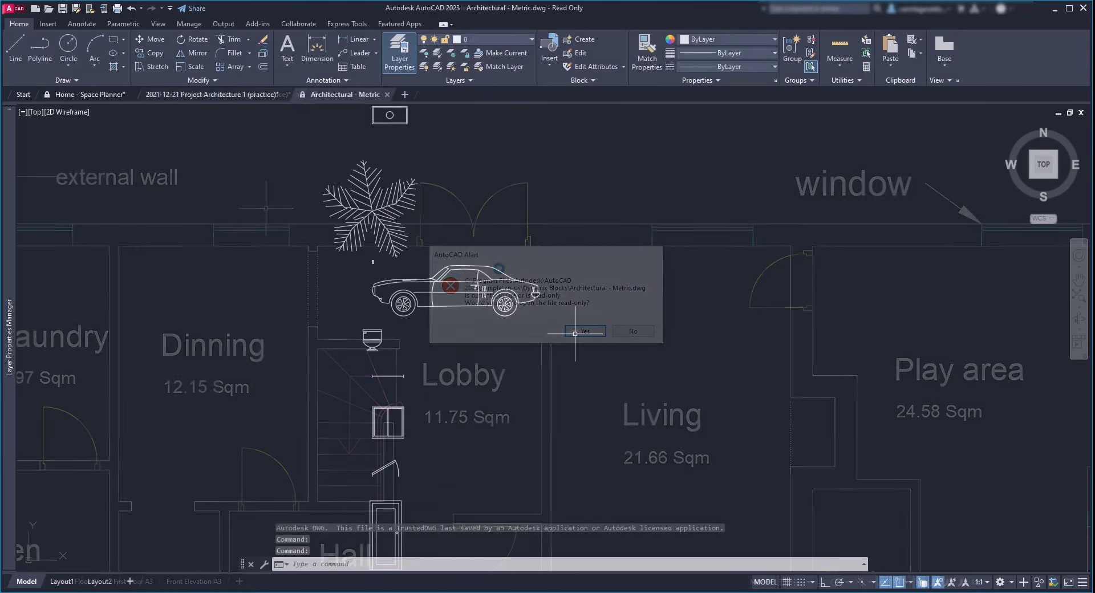
scroll(493, 423, up, 2)
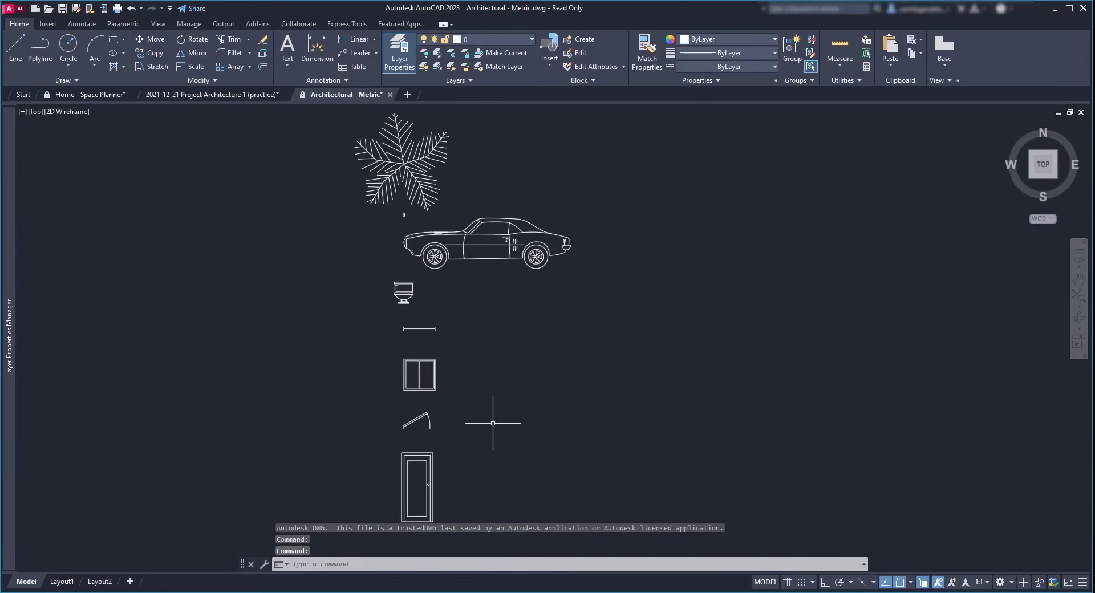
click(463, 343)
click(461, 429)
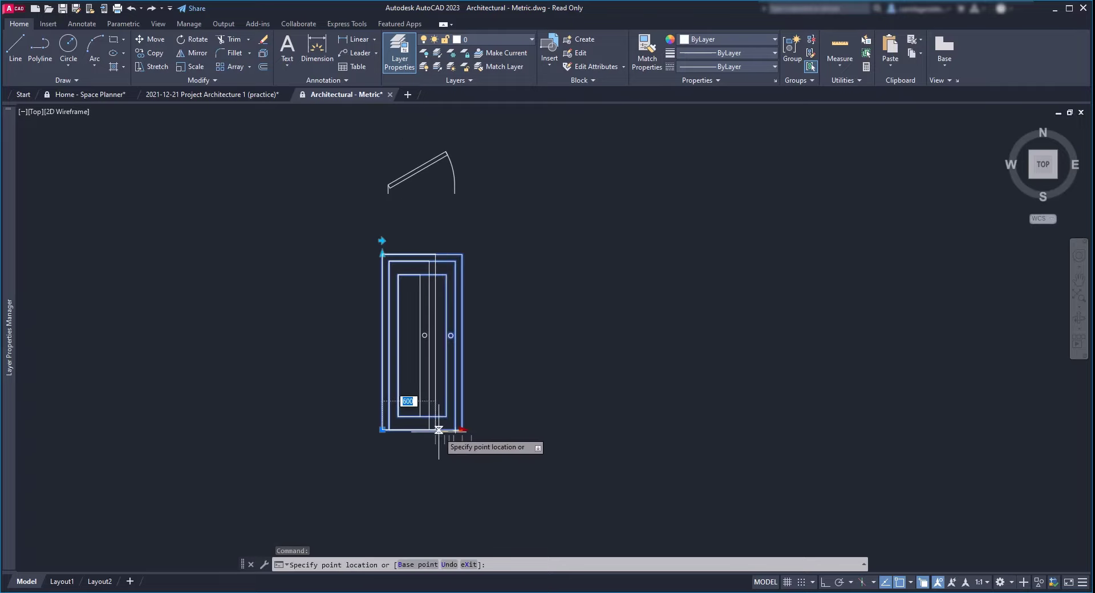
click(454, 429)
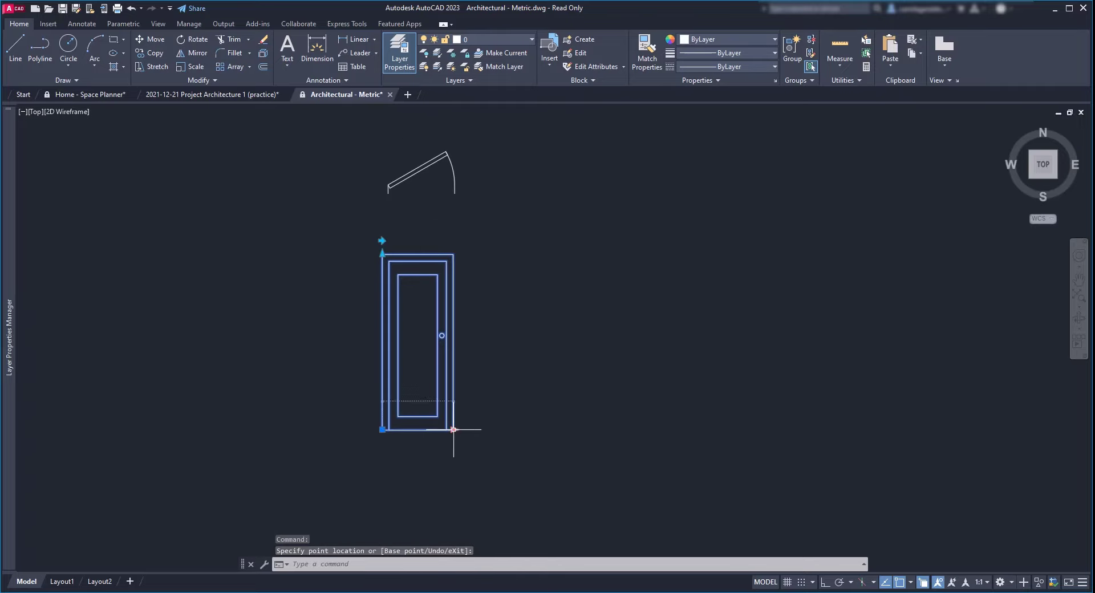
click(382, 254)
click(382, 241)
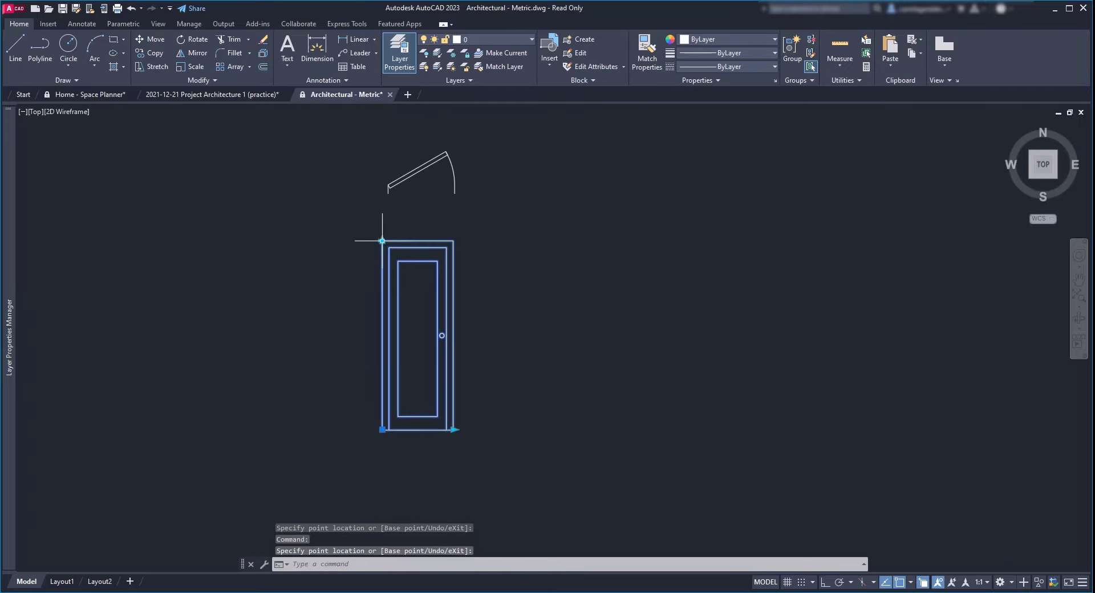
key(Escape)
key(Escape)
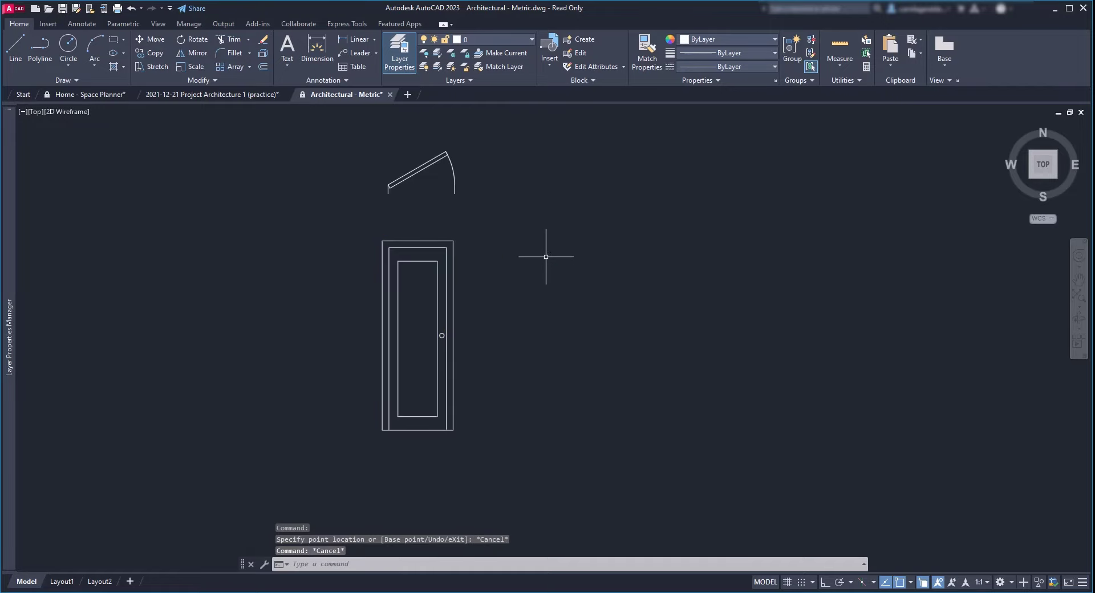
- Widen the sample door's swing arc using its end grip
middle_drag(546, 257, 502, 387)
click(408, 312)
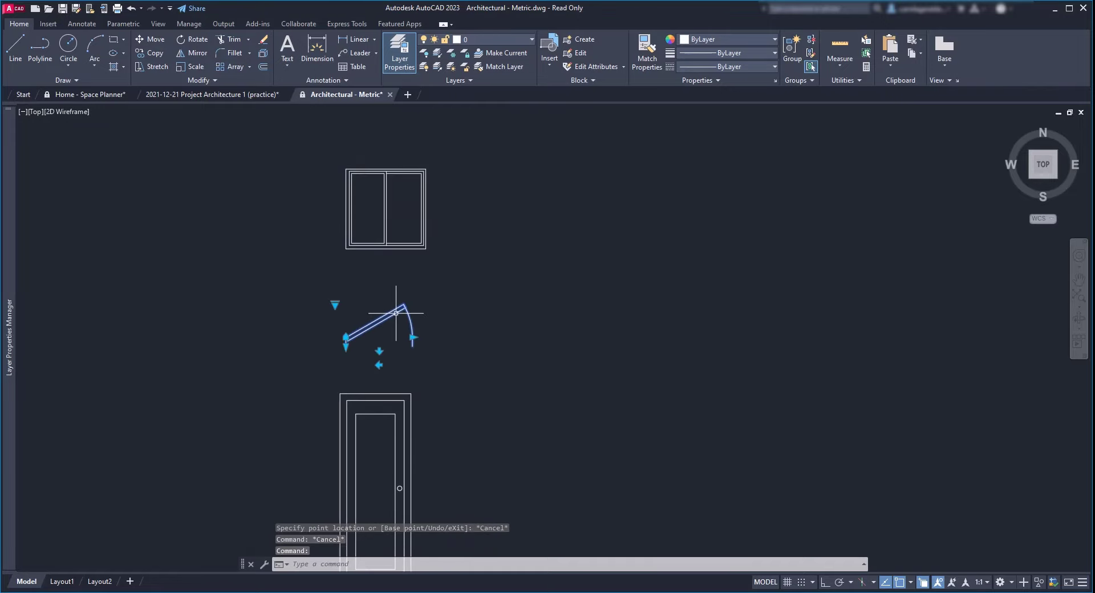
click(412, 337)
click(433, 338)
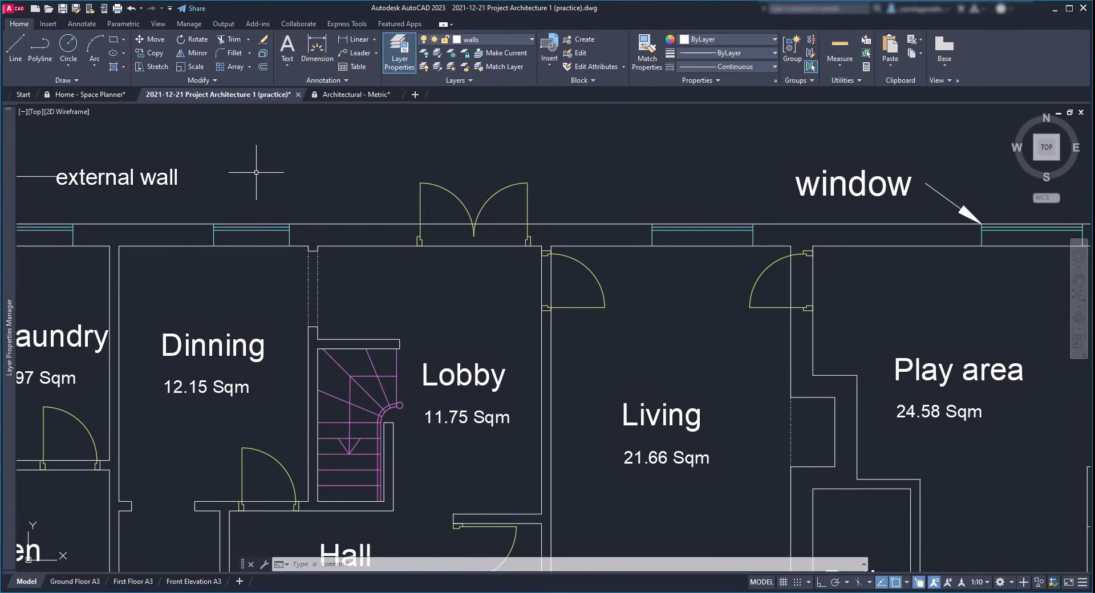
- In DesignCenter, pick Door - Metric from Architectural - Metric.dwg's Blocks and accept the Insert settings
text(DESIGNCENTER)
key(Return)
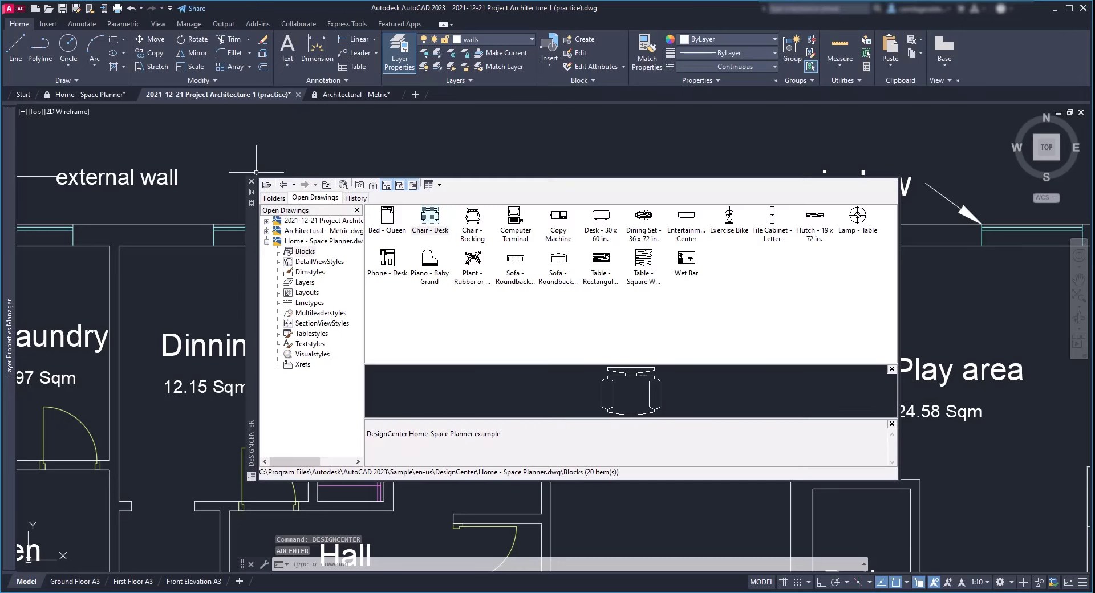
click(322, 231)
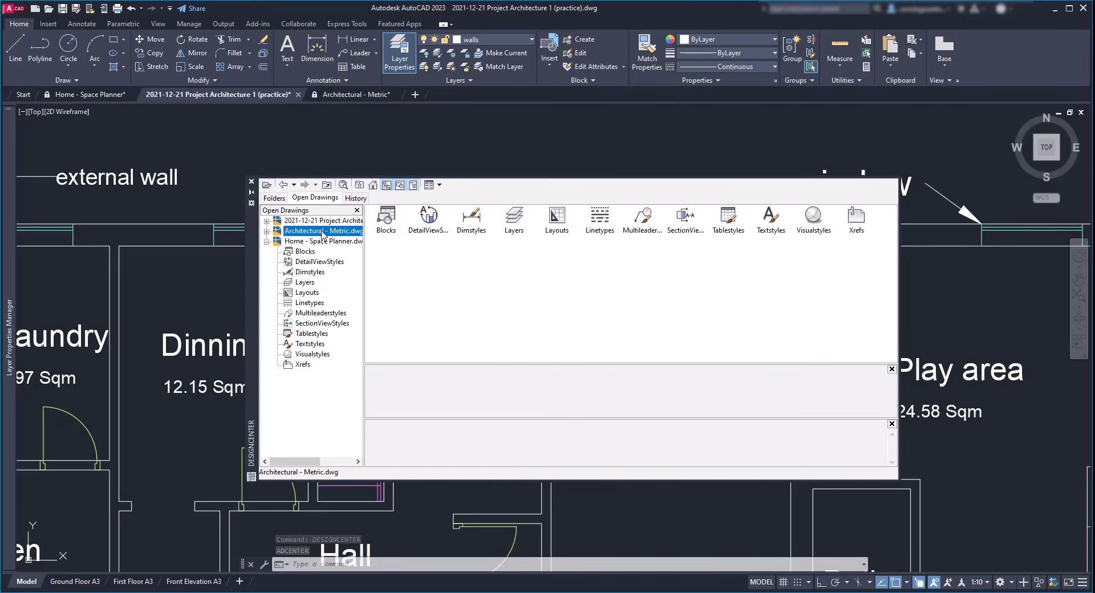
double_click(398, 224)
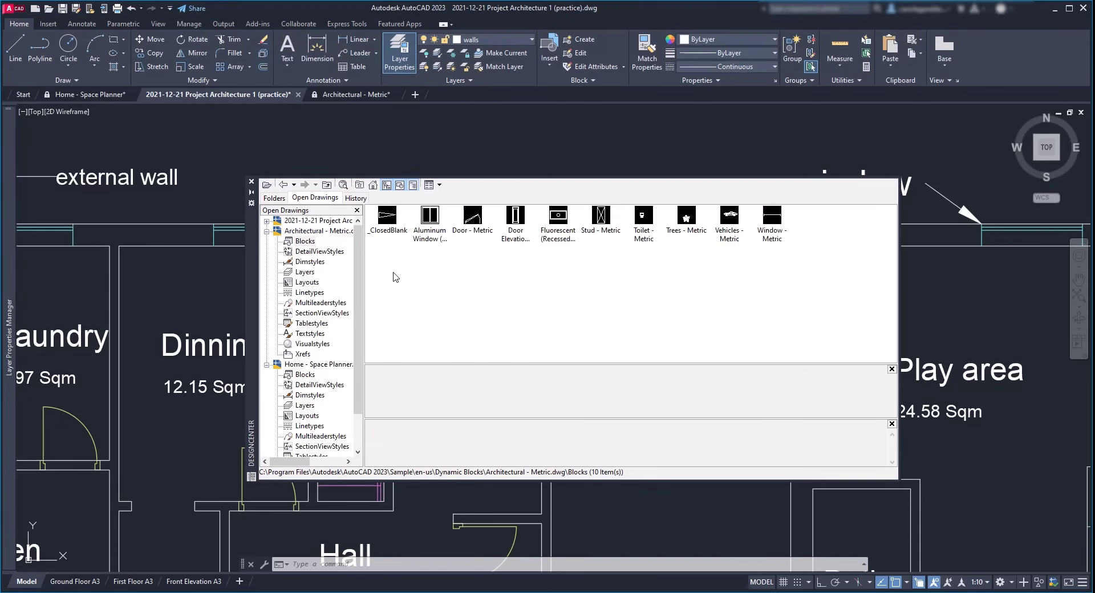
click(473, 225)
double_click(474, 222)
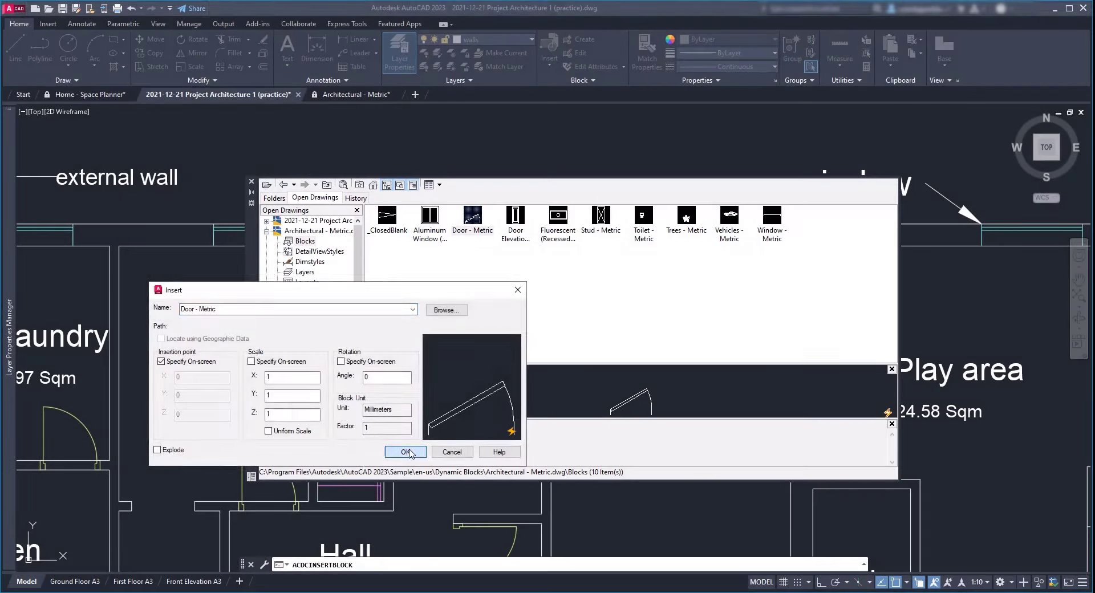
click(424, 452)
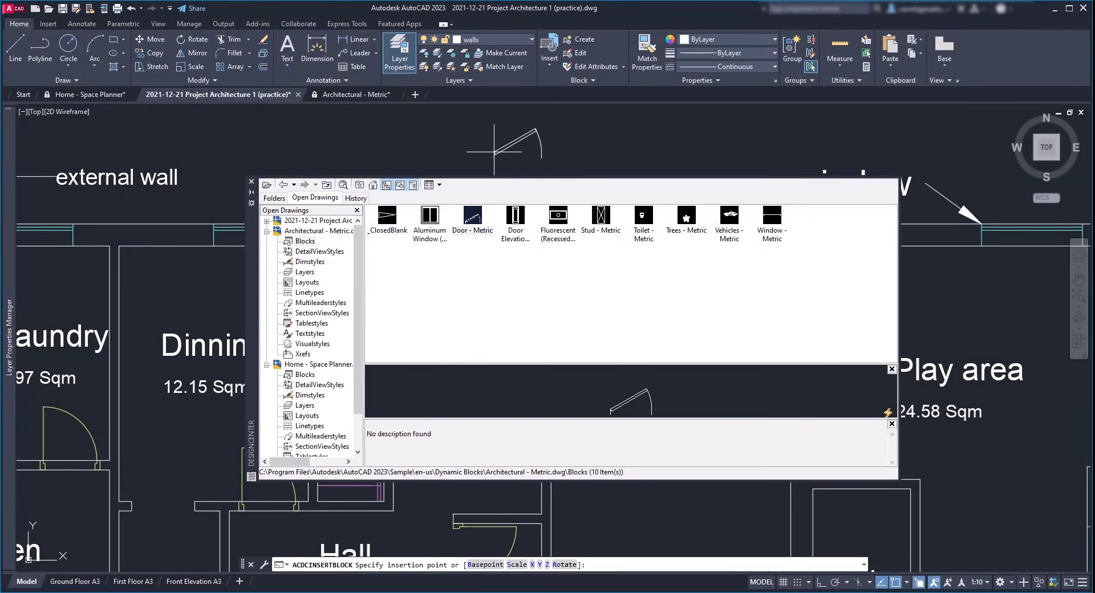
- Place the door above the top wall, move it to the doors layer and into the wall opening
click(526, 133)
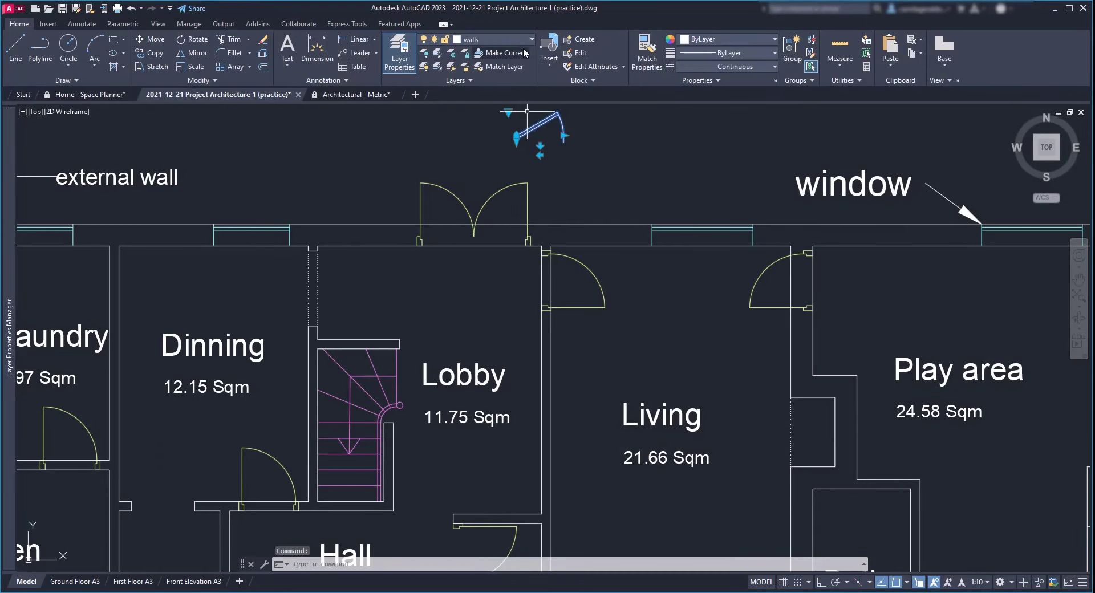
click(527, 40)
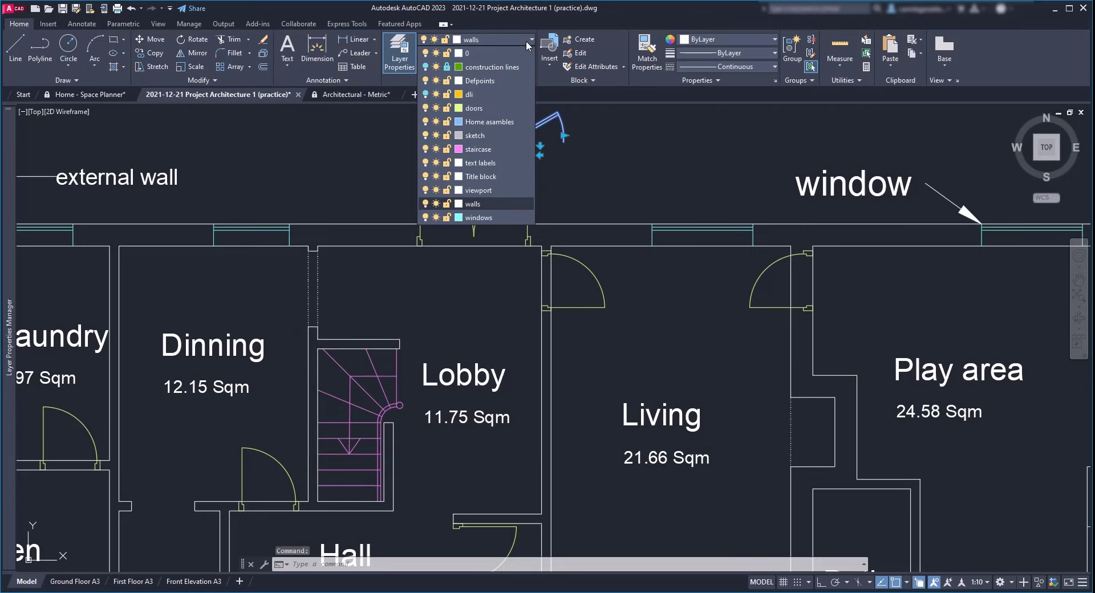
click(474, 107)
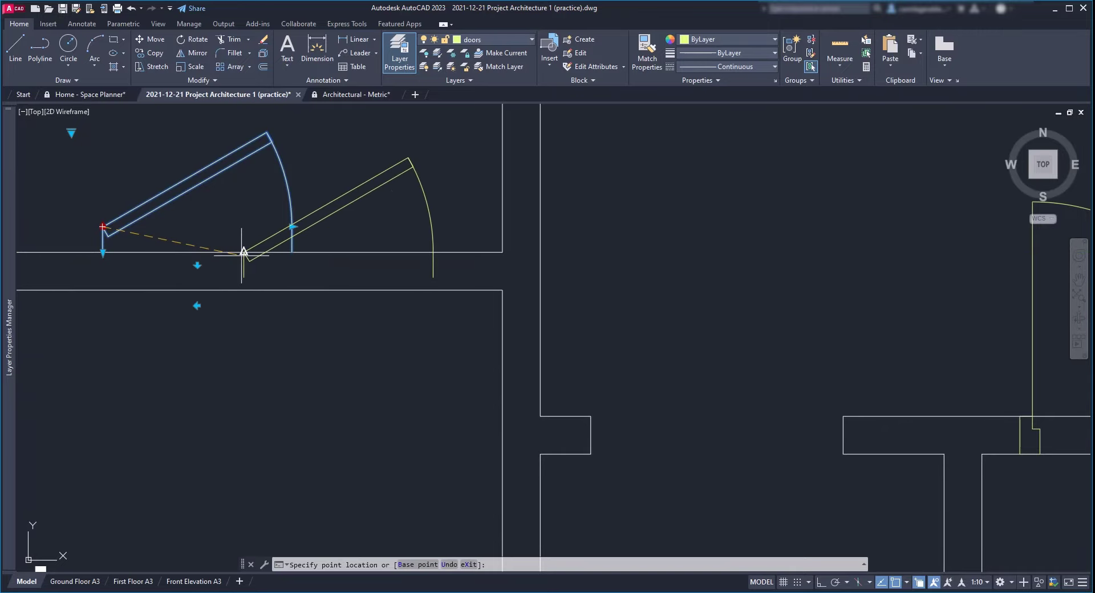
click(244, 251)
key(Escape)
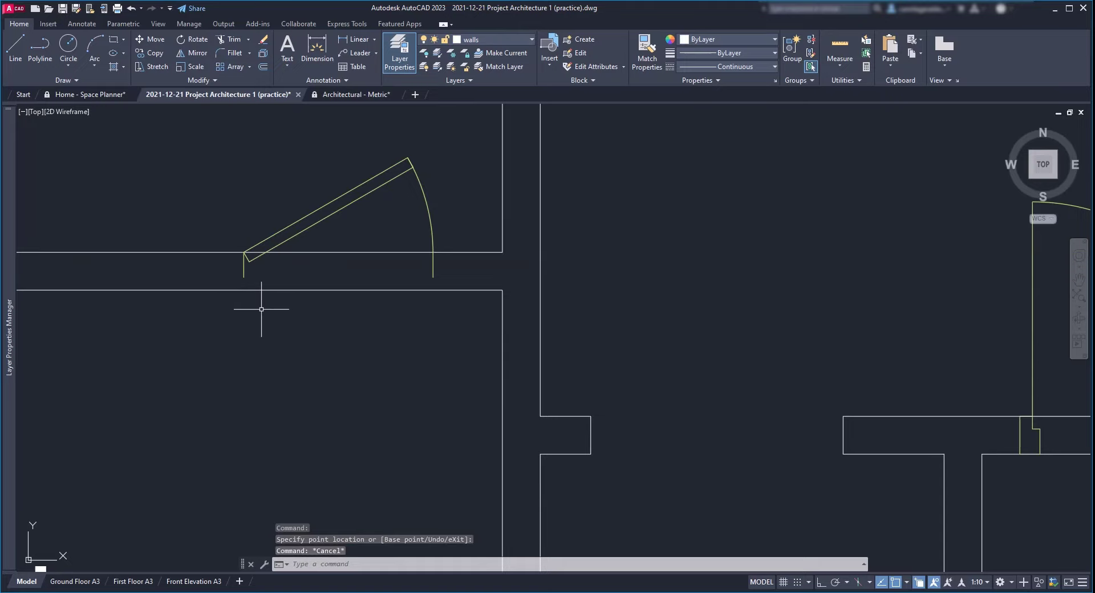
- Stretch the door's jambs down to the lower wall line
click(245, 267)
click(244, 268)
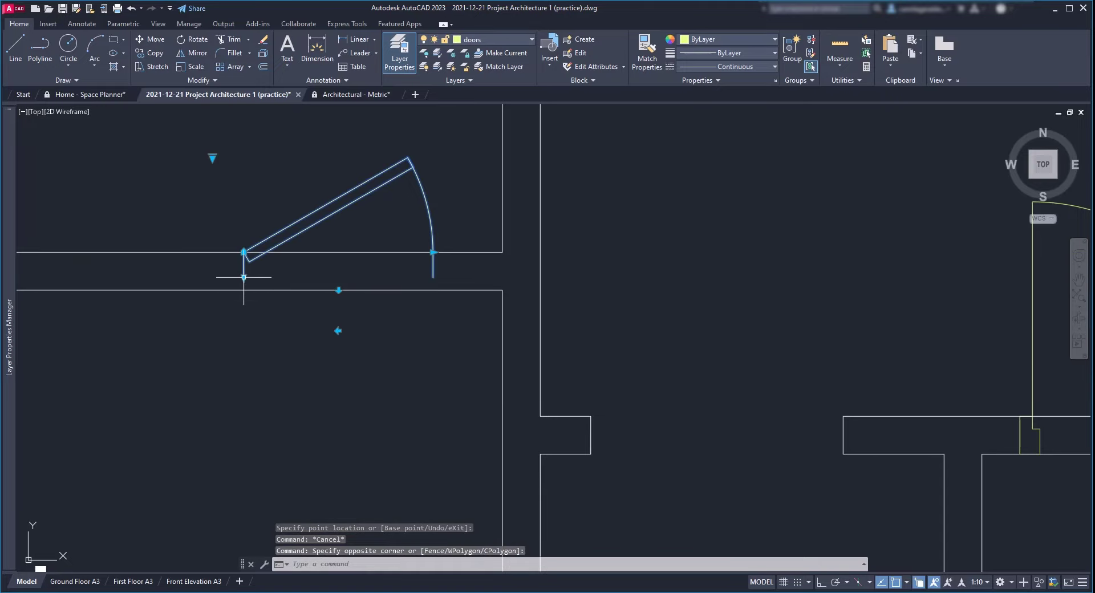
click(244, 278)
click(244, 289)
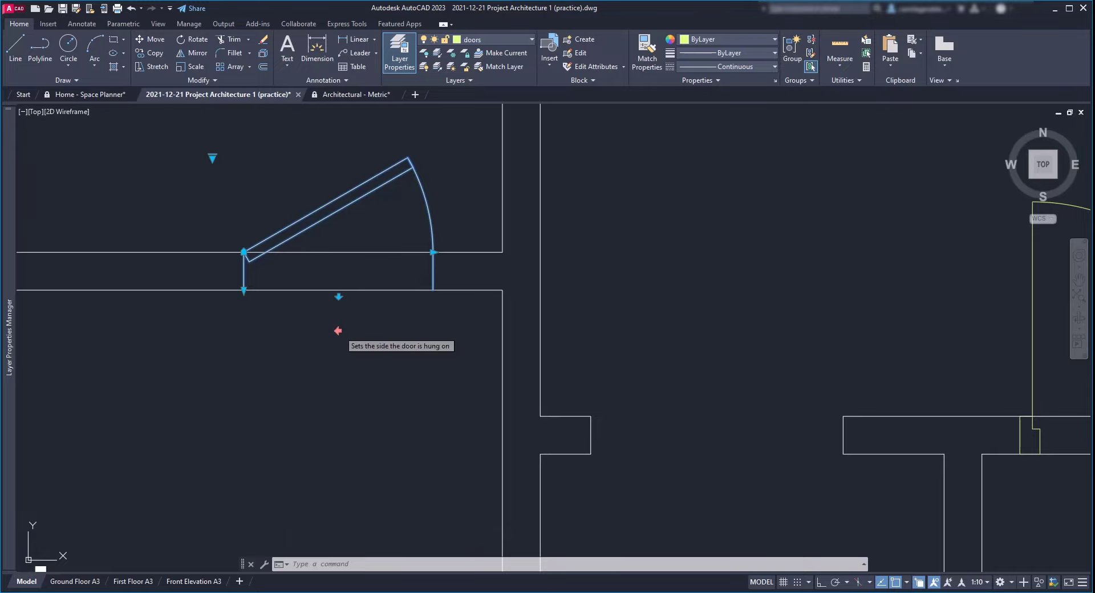
click(338, 330)
click(338, 331)
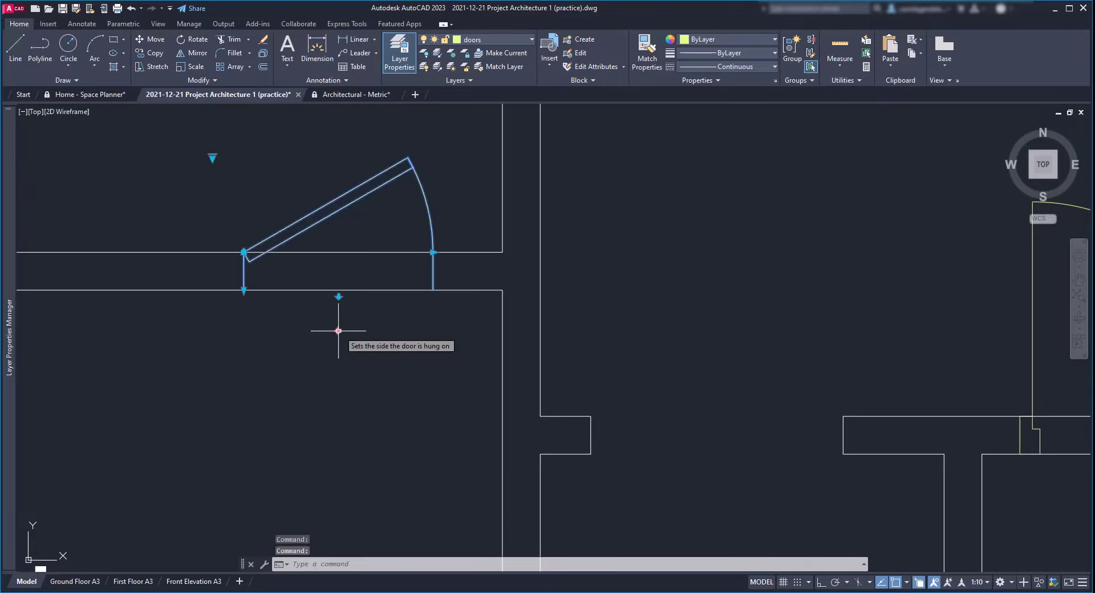